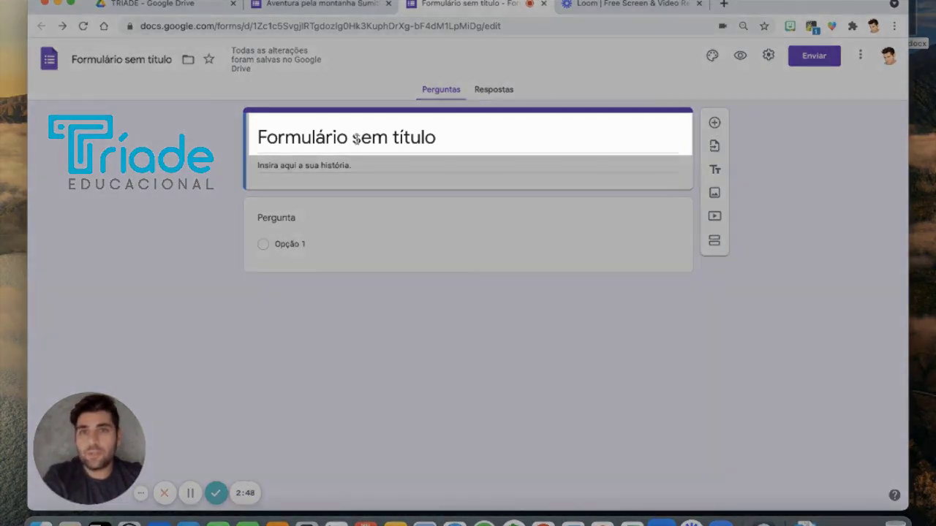
Step: Set the form's title to "Uma aventura pela atmosfera terrestre"
{"action": "left_click", "coordinate": [354, 139]}
{"action": "type", "text": "Um"}
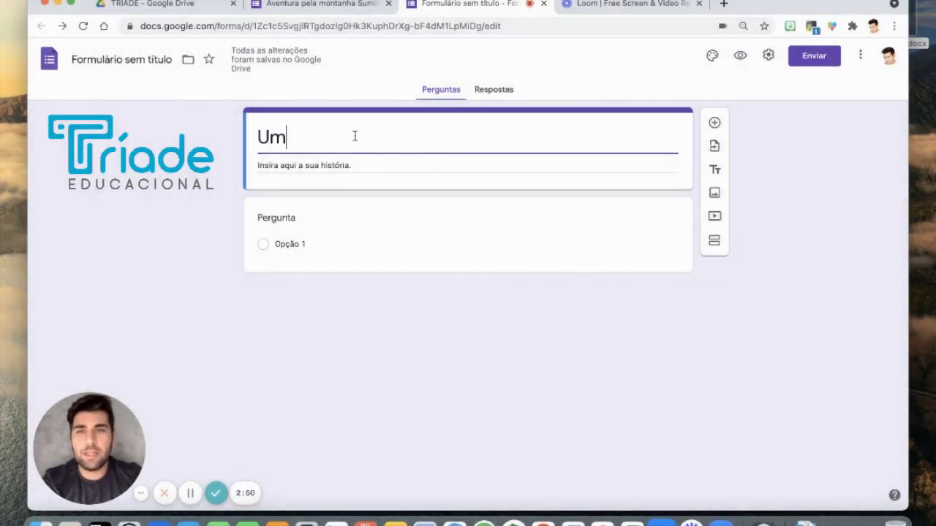
{"action": "type", "text": "a aventura pe"}
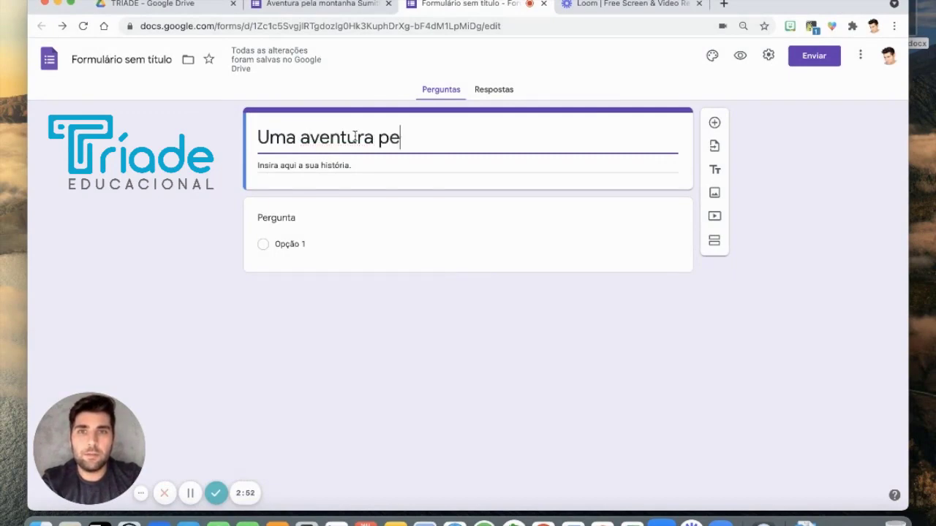
{"action": "type", "text": "la atmosfera Ter"}
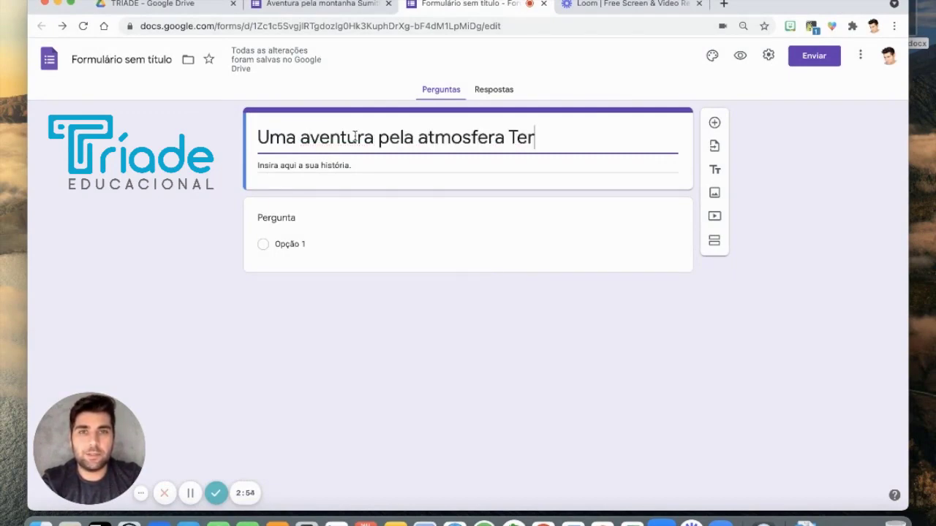
{"action": "key", "text": "BackSpace"}
{"action": "key", "text": "BackSpace"}
{"action": "key", "text": "BackSpace"}
{"action": "type", "text": "terrestre"}
Step: Replace the form's description with "Insira aqui a sua história"
{"action": "left_click", "coordinate": [274, 165]}
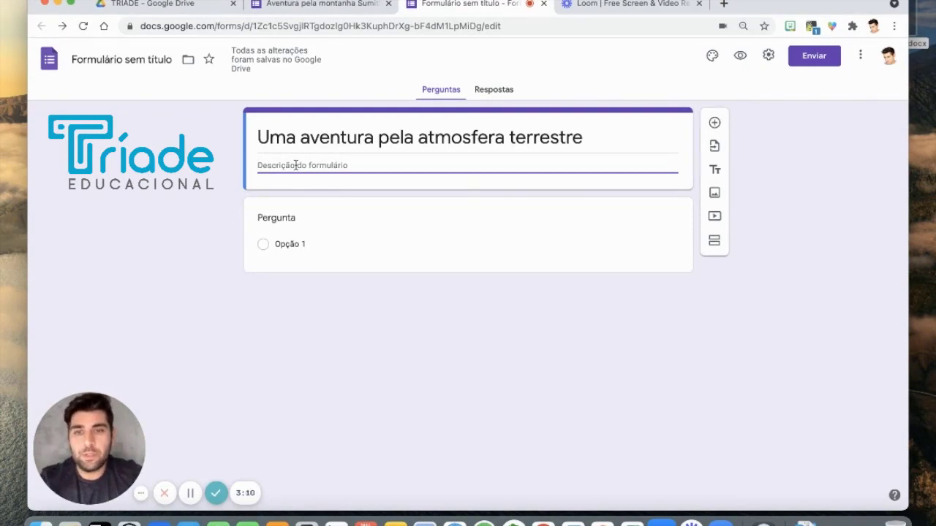
{"action": "type", "text": "Insira aqui a su"}
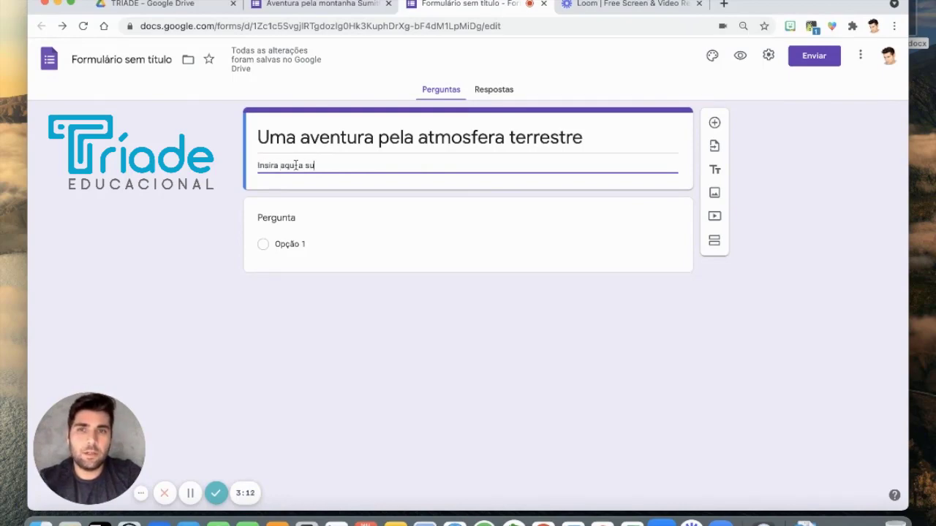
{"action": "type", "text": "a hist;oria"}
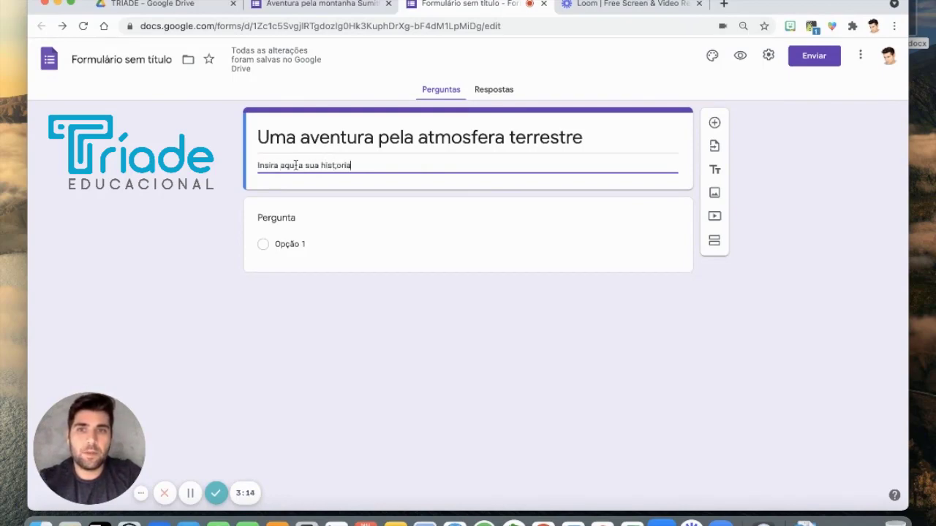
{"action": "type", "text": "o"}
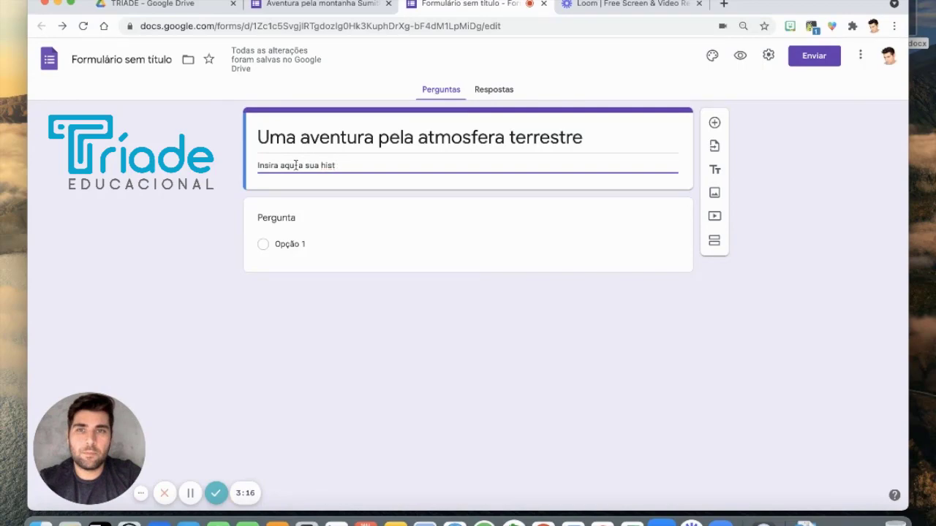
{"action": "type", "text": "ória"}
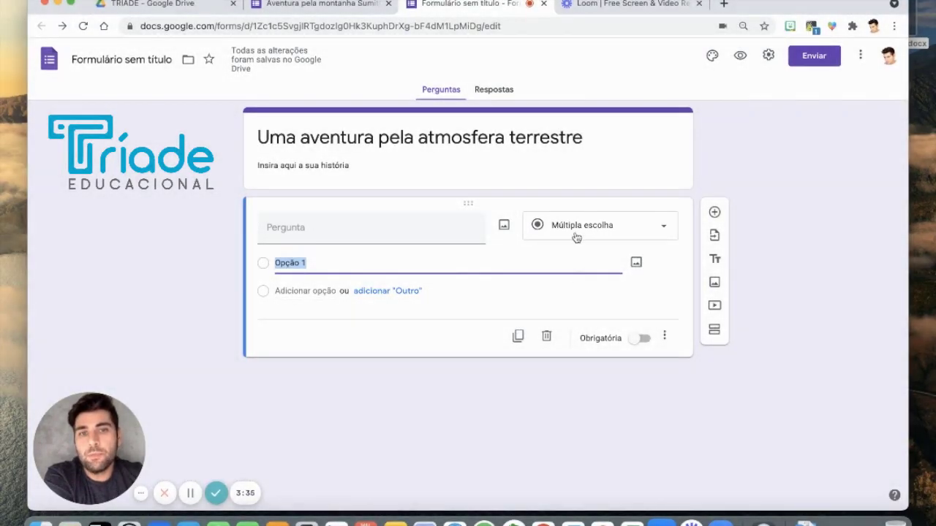
{"action": "left_click", "coordinate": [577, 234]}
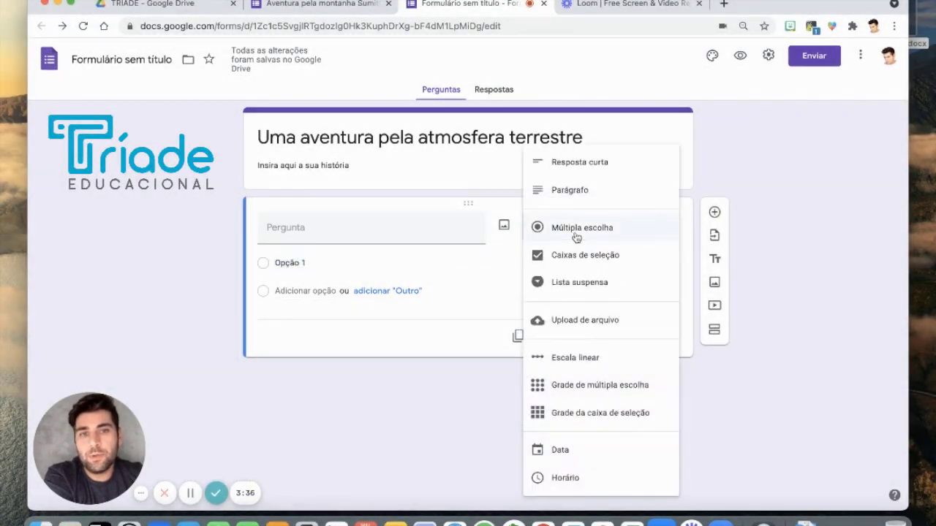
{"action": "left_click", "coordinate": [575, 284]}
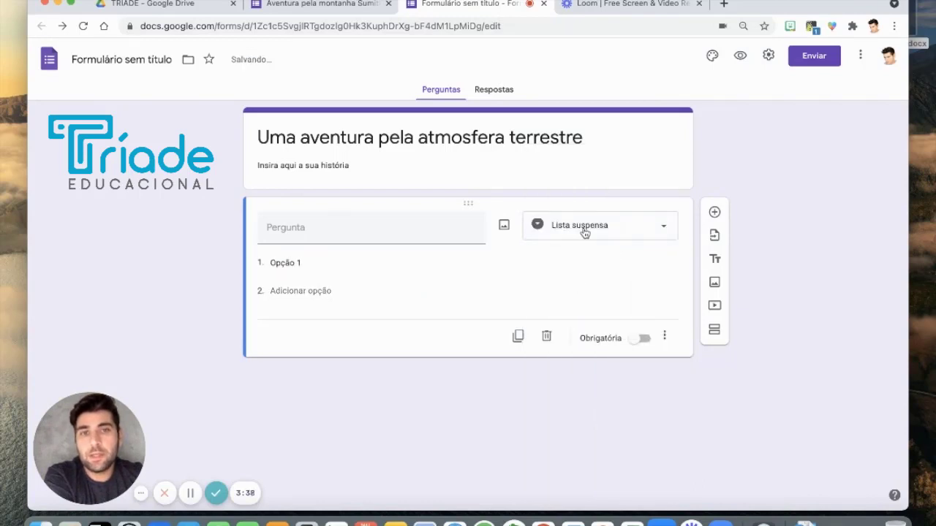
{"action": "left_click", "coordinate": [584, 233]}
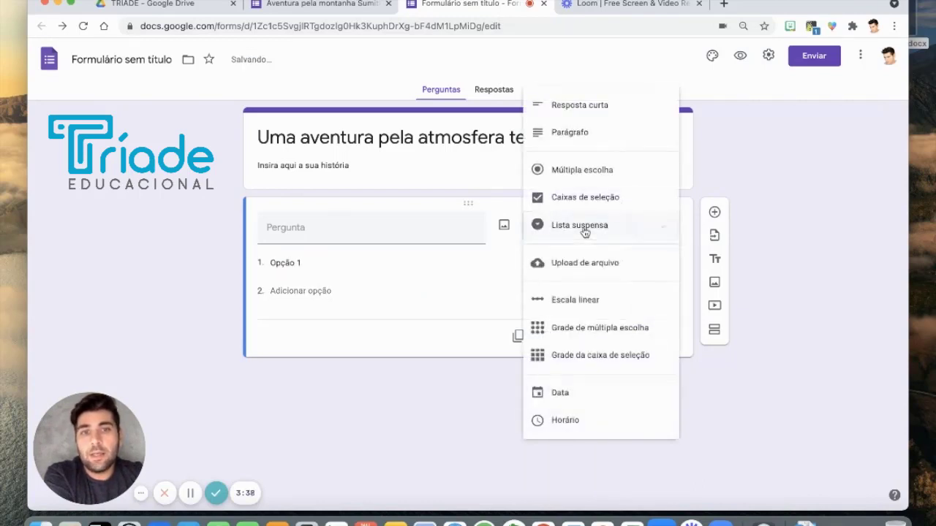
{"action": "left_click", "coordinate": [579, 171]}
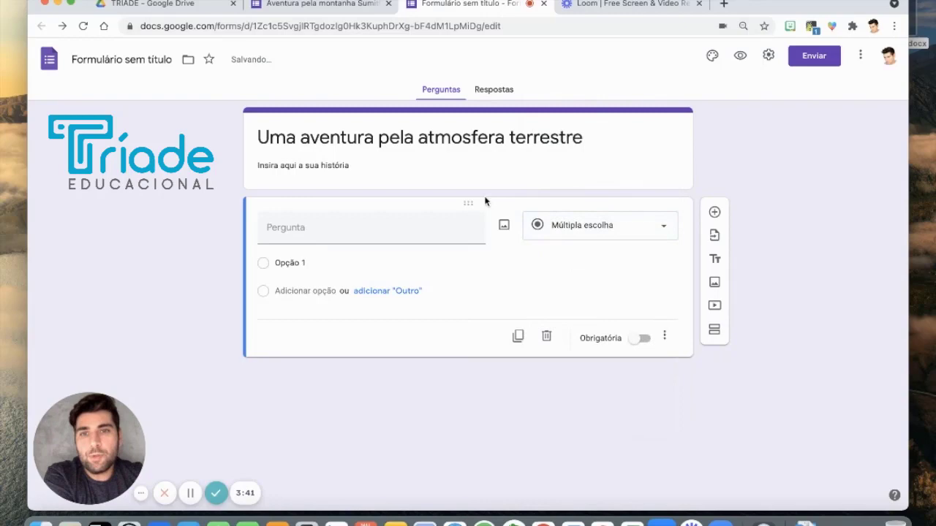
Step: Enter "E aí, você está preparado para esta jornada?" as the text of the multiple-choice question
{"action": "left_click", "coordinate": [408, 231]}
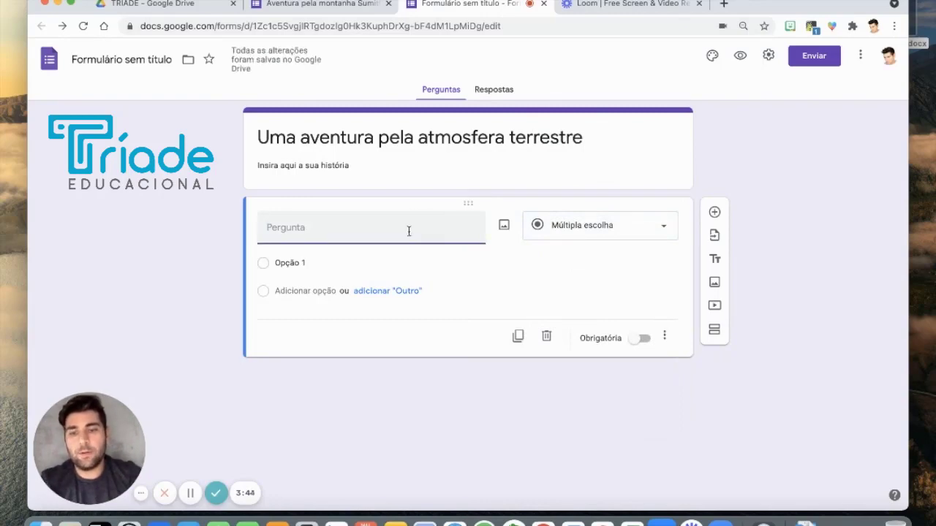
{"action": "type", "text": "E ai, voc"}
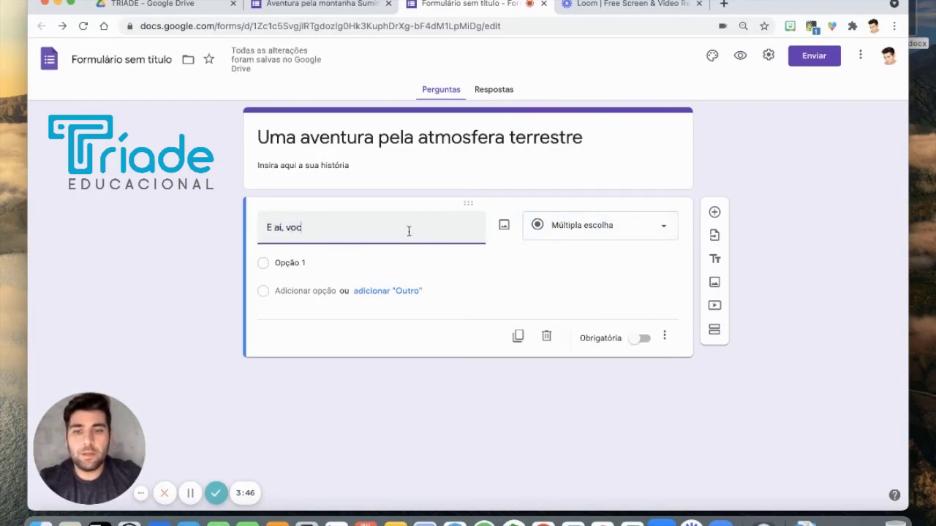
{"action": "type", "text": "ê está prepa"}
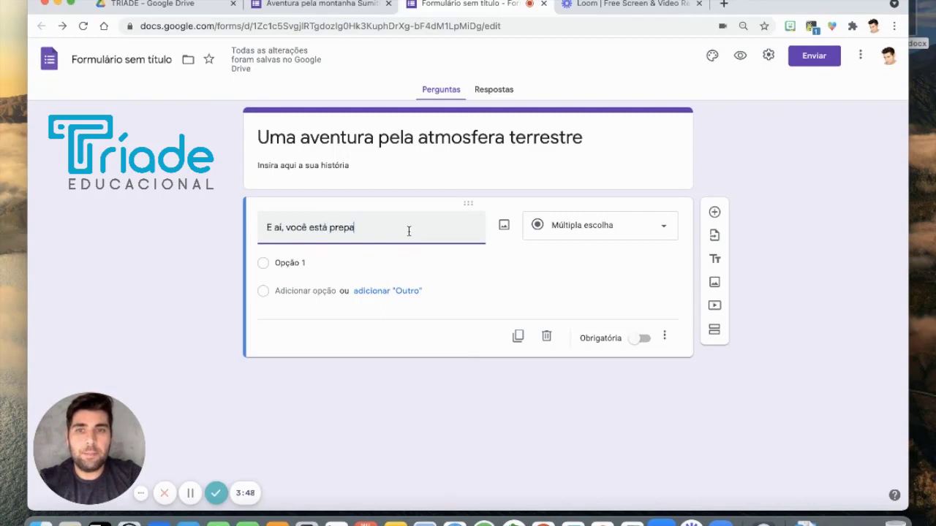
{"action": "type", "text": "rado para es"}
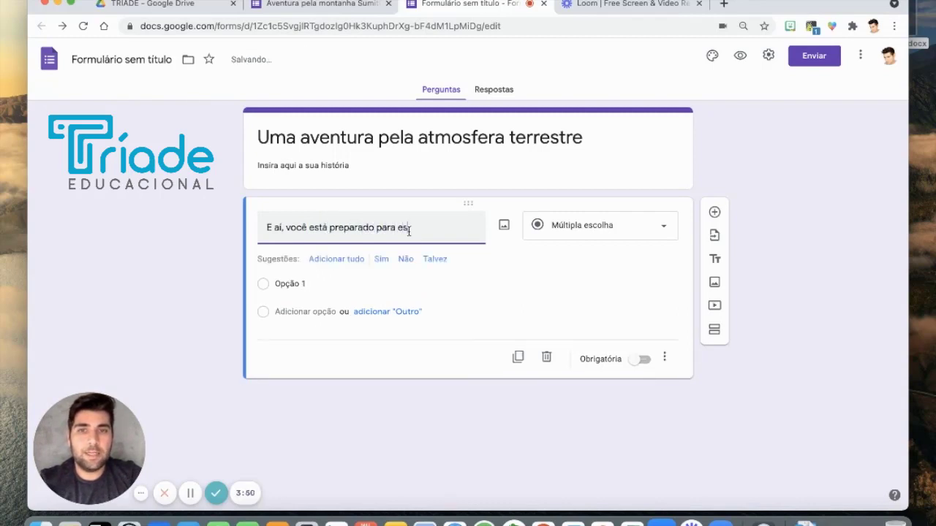
{"action": "type", "text": "sa jornada?"}
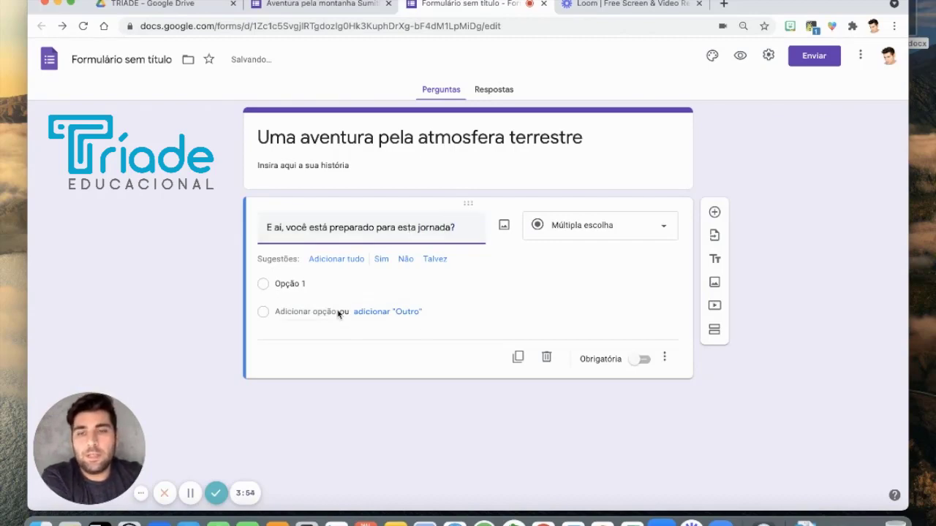
Step: Give the question the options "Sim" and "Não. Eu ainda quero entender como a atividade funciona." and make it required
{"action": "left_click", "coordinate": [381, 259]}
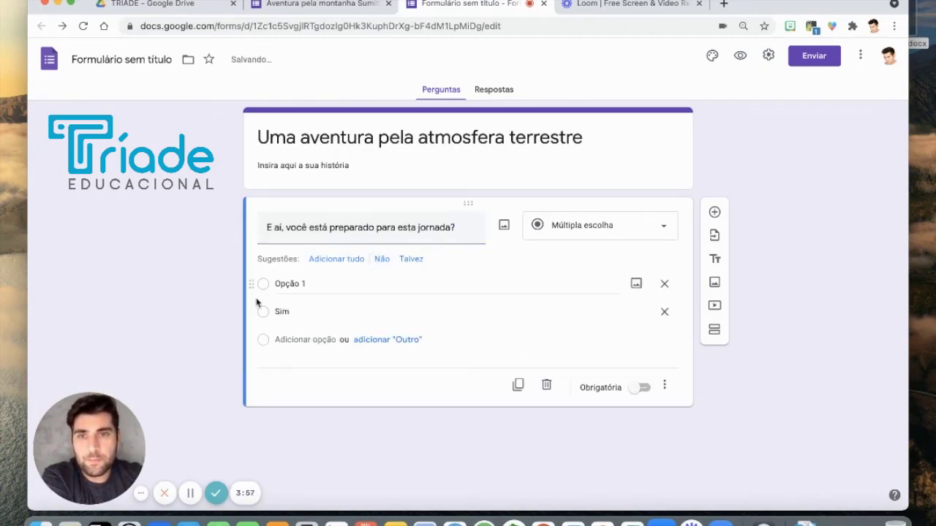
{"action": "left_click", "coordinate": [382, 261]}
{"action": "type", "text": "ainda que"}
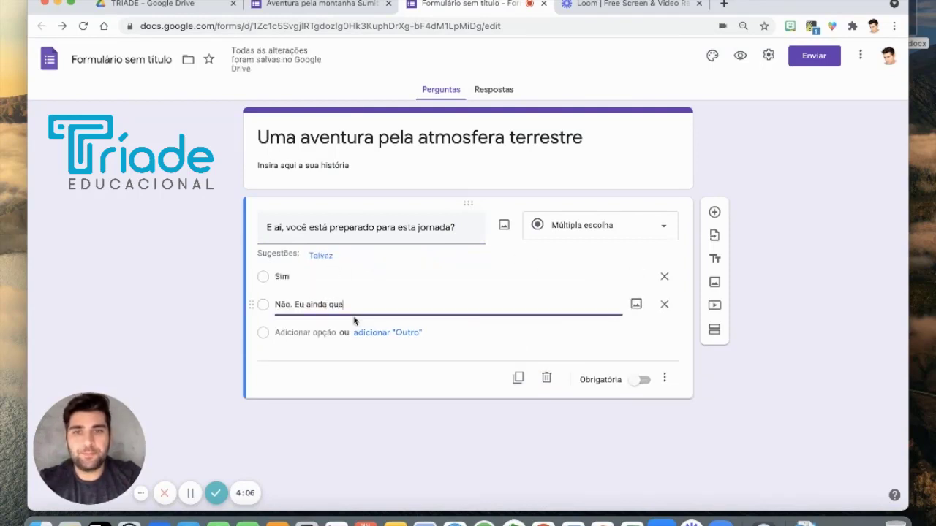
{"action": "type", "text": "ro entender como "}
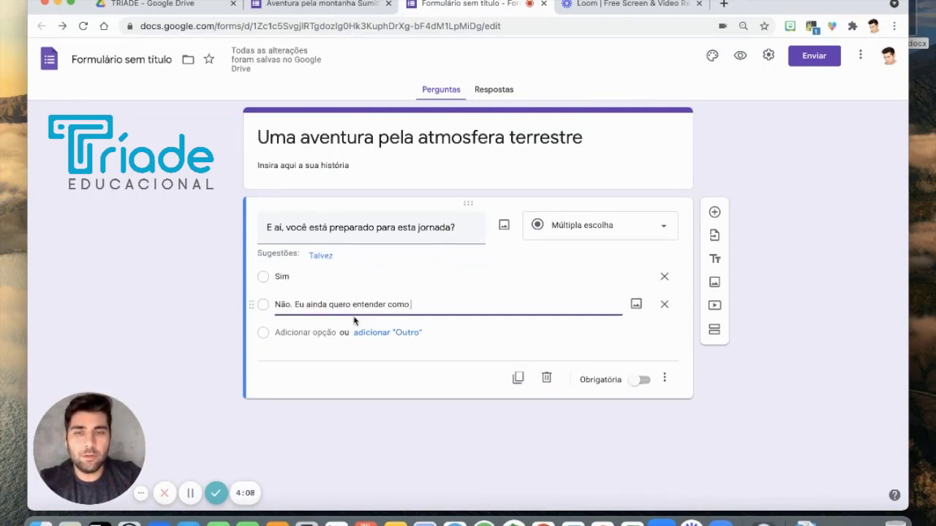
{"action": "type", "text": "a ativid"}
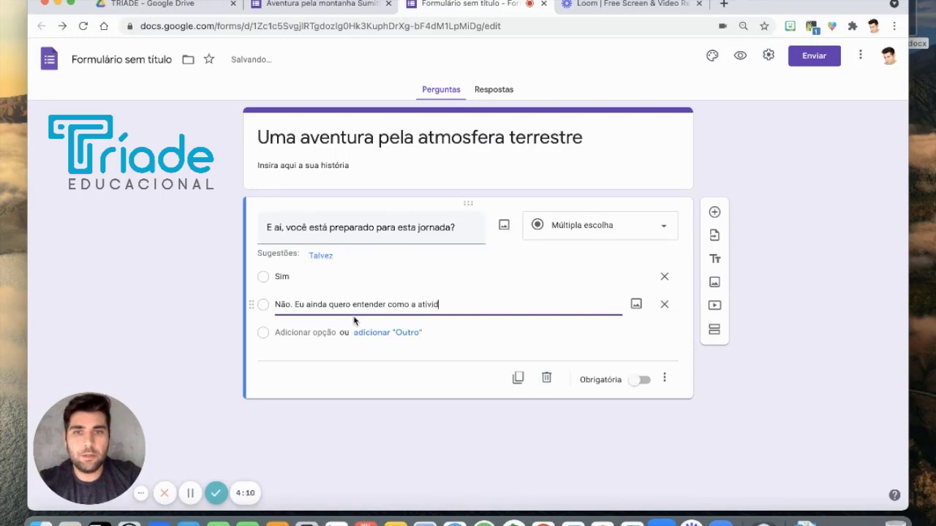
{"action": "type", "text": "ade funciona."}
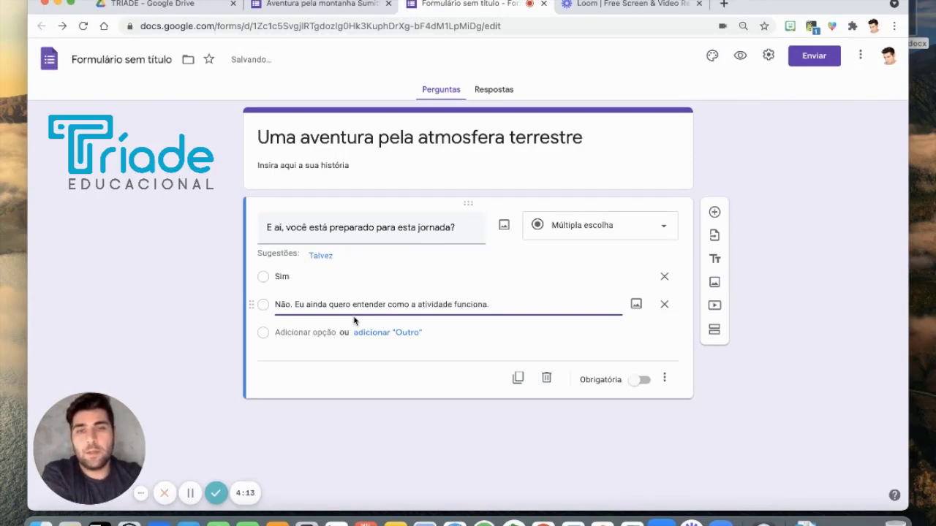
{"action": "left_click", "coordinate": [640, 381]}
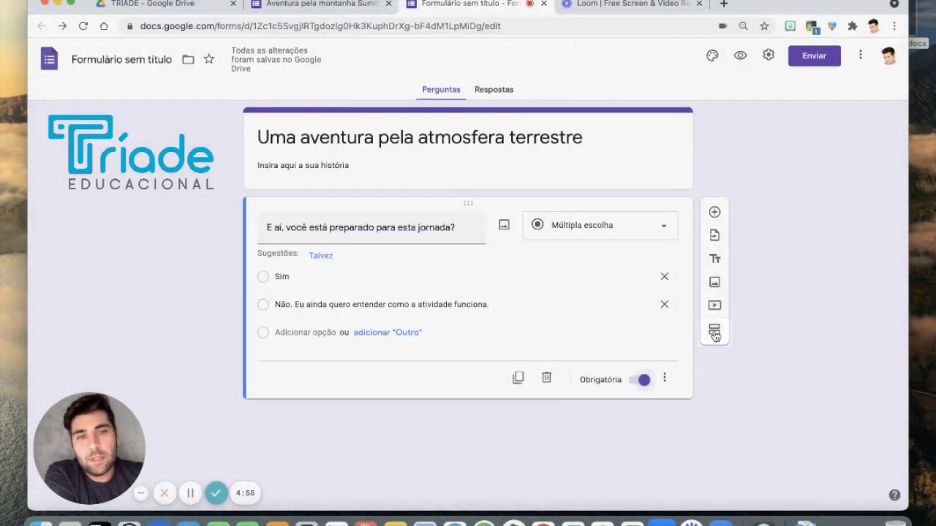
Step: Add a second section after the question and title it "Muito bem!"
{"action": "left_click", "coordinate": [714, 333]}
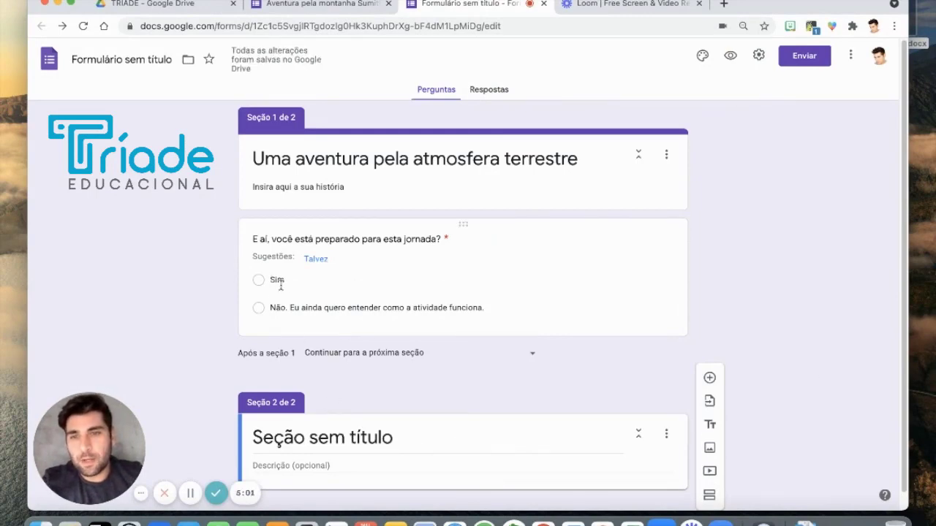
{"action": "left_click", "coordinate": [314, 439]}
{"action": "type", "text": "Muit"}
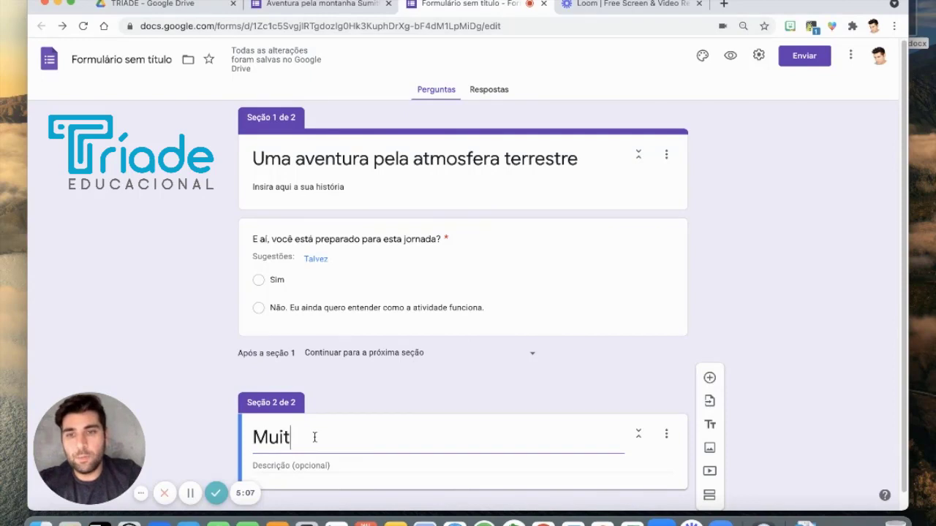
{"action": "type", "text": "o bem!"}
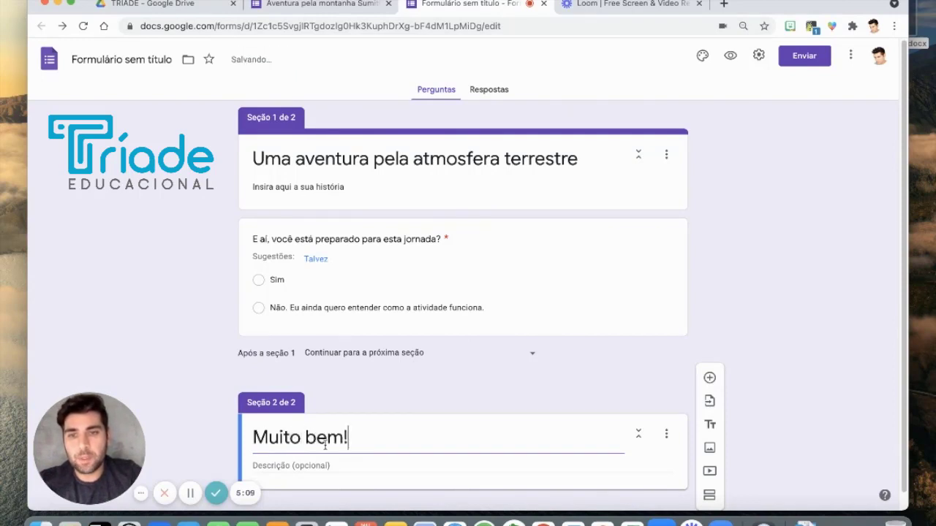
Step: Describe the "Muito bem!" section as "Em breve você encontrará muitos desafios e preciso da sua ajuda."
{"action": "left_click", "coordinate": [331, 462]}
{"action": "type", "text": "Em bre"}
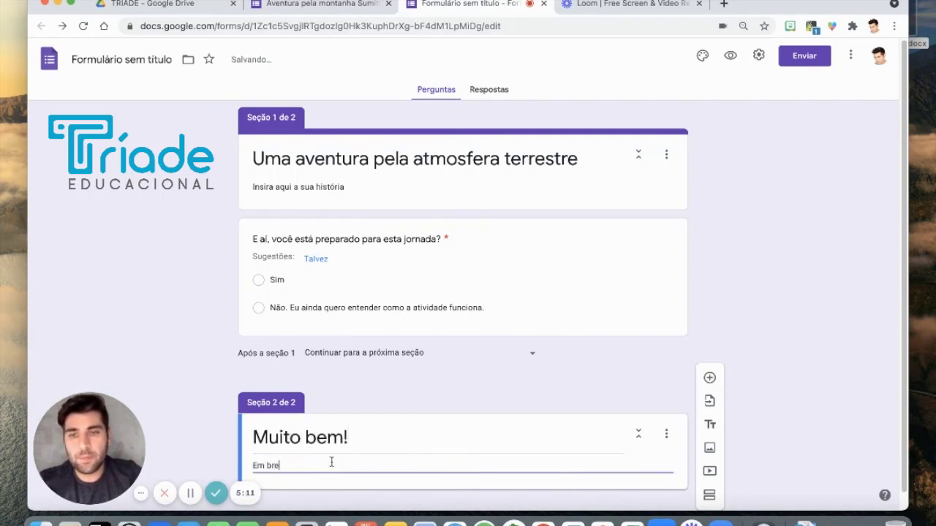
{"action": "type", "text": "ve você"}
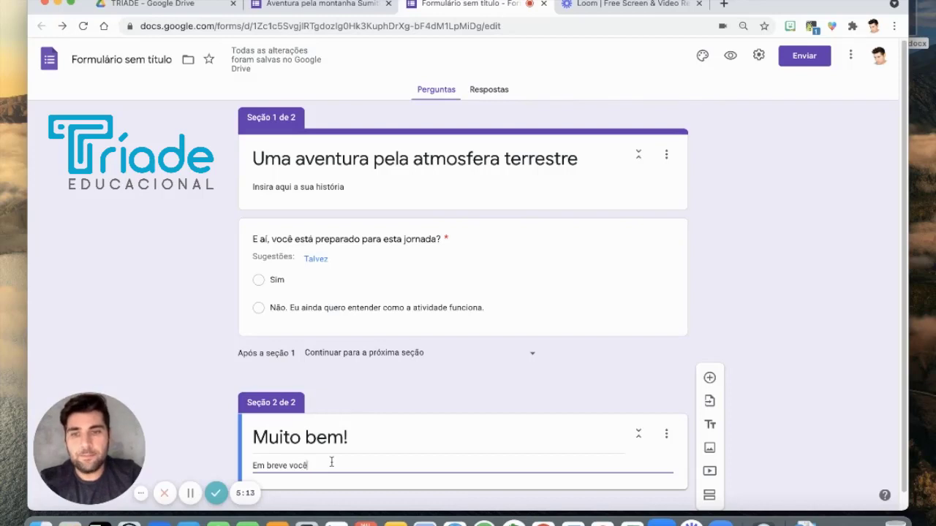
{"action": "type", "text": " encontrará muitos"}
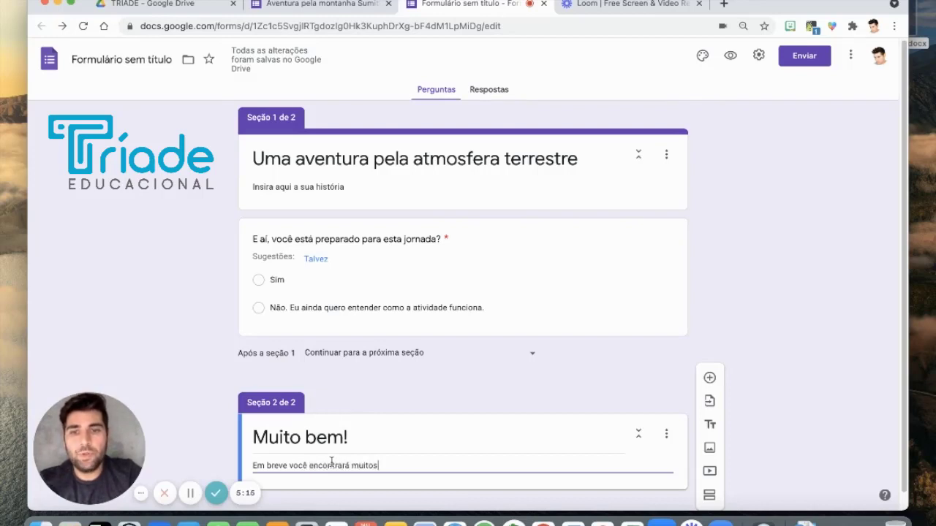
{"action": "type", "text": " desafios e p"}
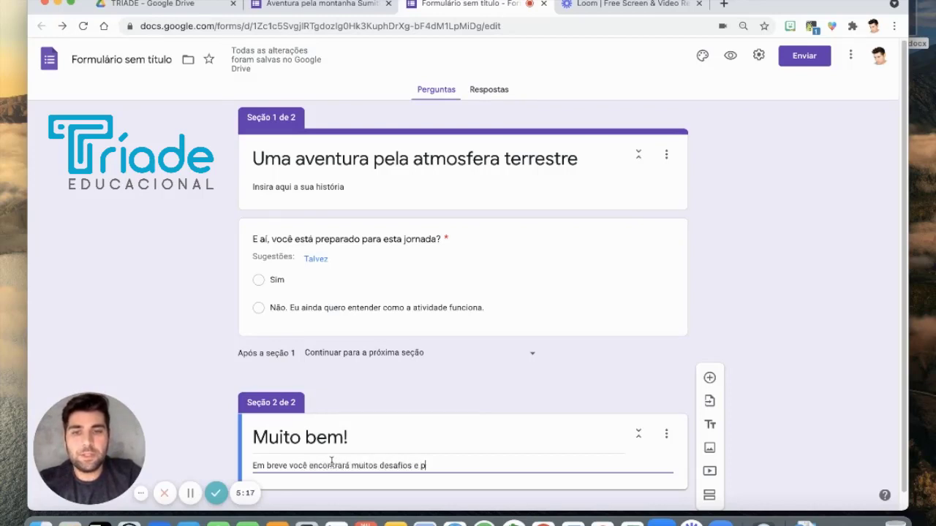
{"action": "type", "text": "reciso da sua aj"}
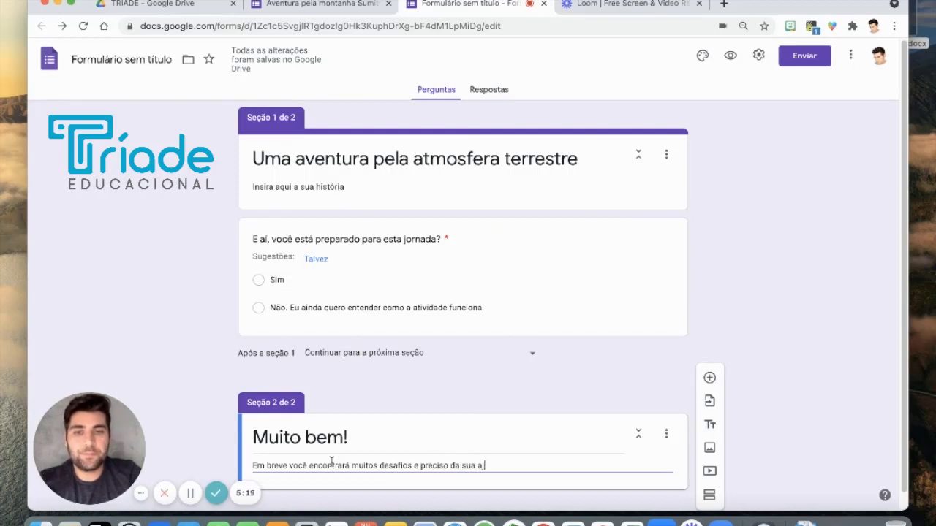
{"action": "type", "text": "uda."}
Step: Add a third section after "Muito bem!" and title it "Orientações"
{"action": "scroll", "coordinate": [468, 435], "scroll_direction": "down", "scroll_amount": 1}
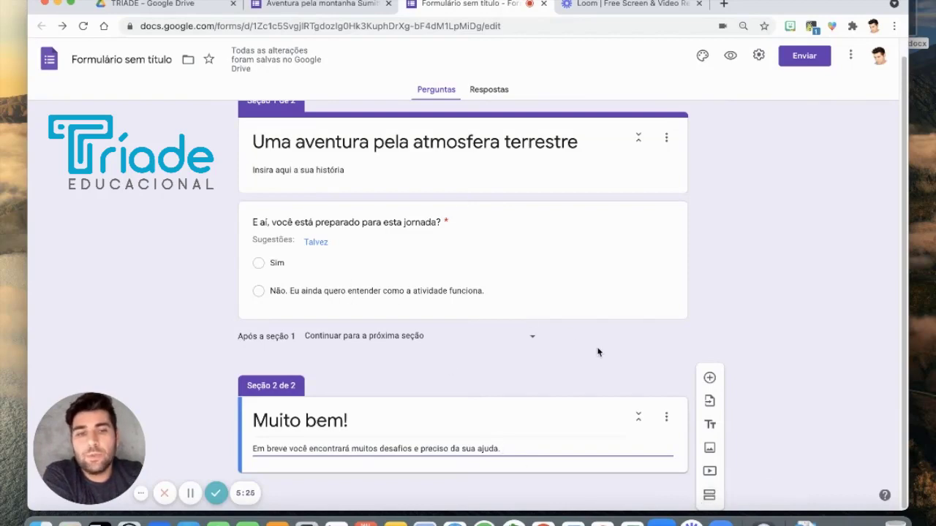
{"action": "left_click", "coordinate": [709, 495]}
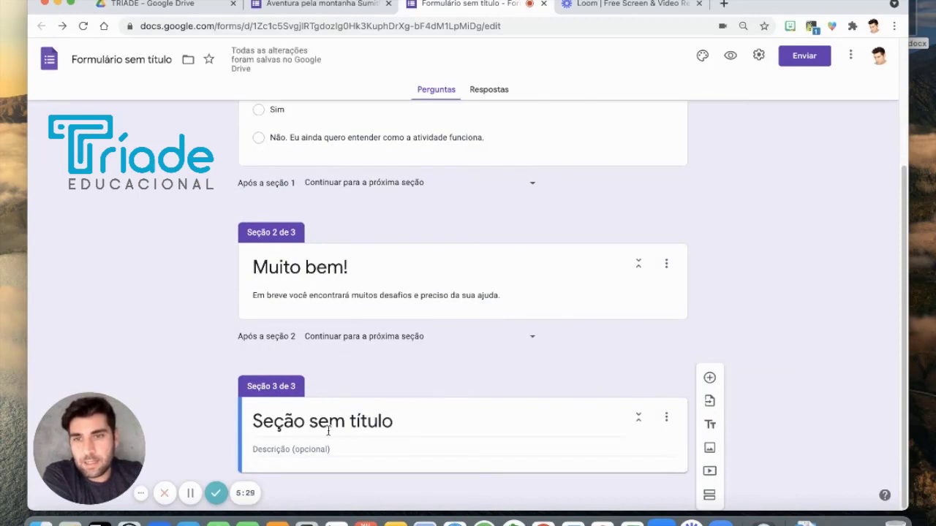
{"action": "left_click", "coordinate": [324, 423]}
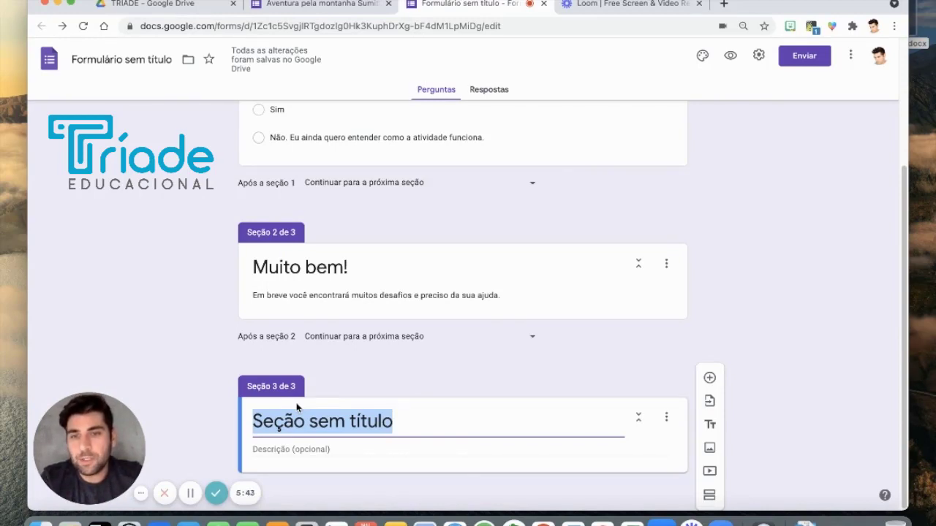
{"action": "key", "text": "BackSpace"}
{"action": "type", "text": "Ori"}
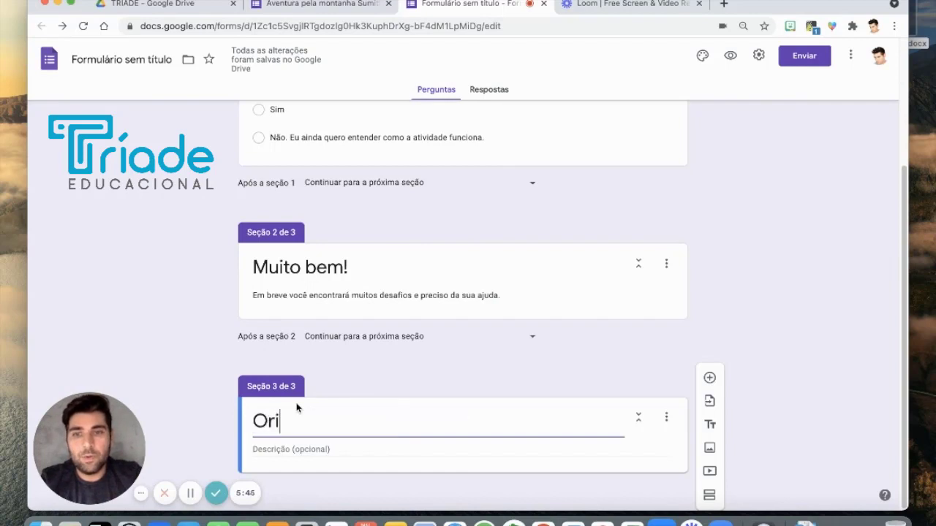
{"action": "type", "text": "entações"}
Step: Describe the "Orientações" section as "Escreva aqui as orientações da sua atividade."
{"action": "left_click", "coordinate": [286, 449]}
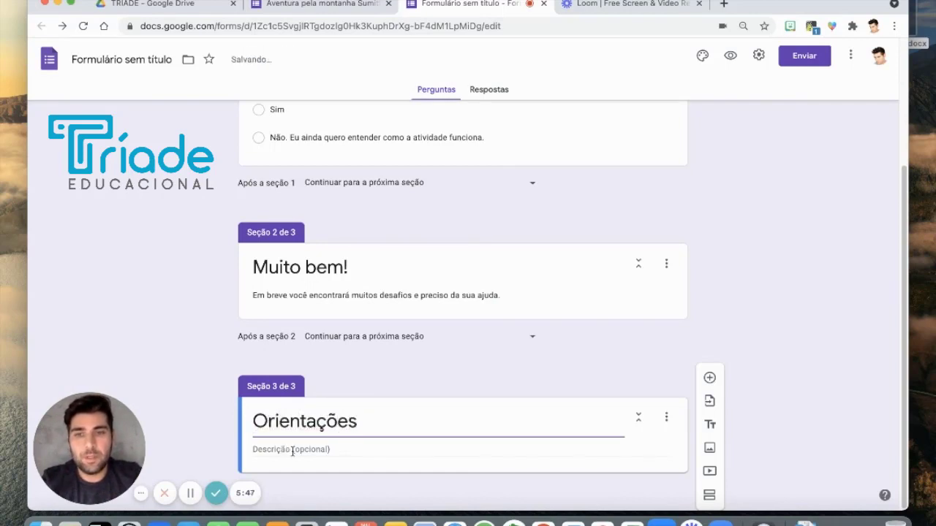
{"action": "type", "text": "Escrev"}
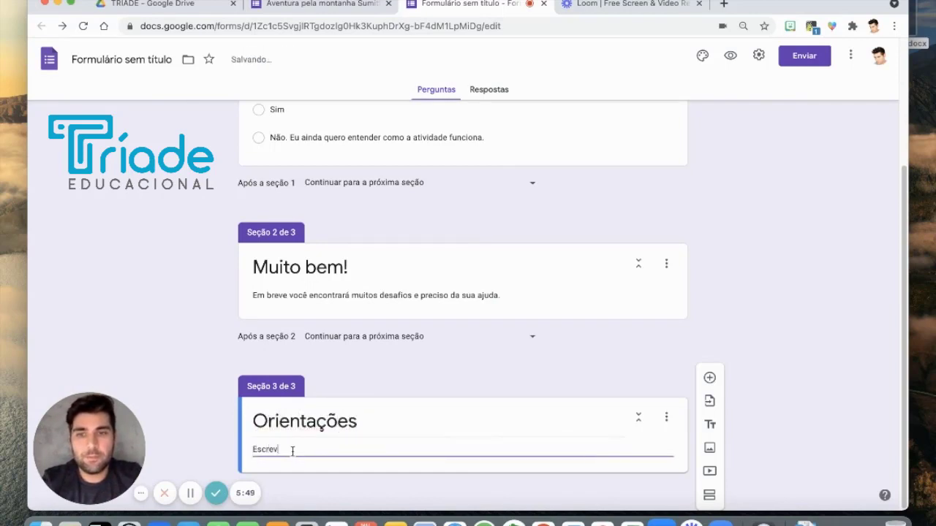
{"action": "type", "text": "a aqui as or"}
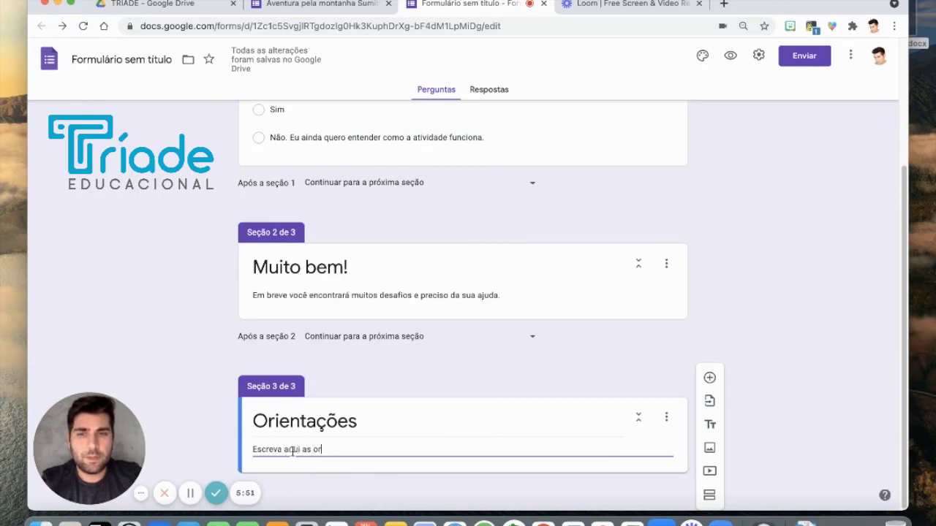
{"action": "type", "text": "ientações da"}
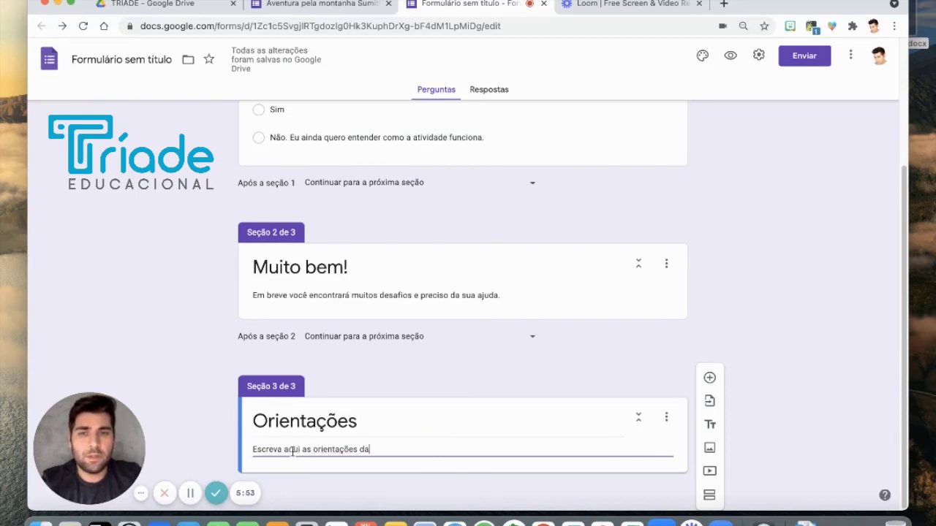
{"action": "type", "text": " sua atividade."}
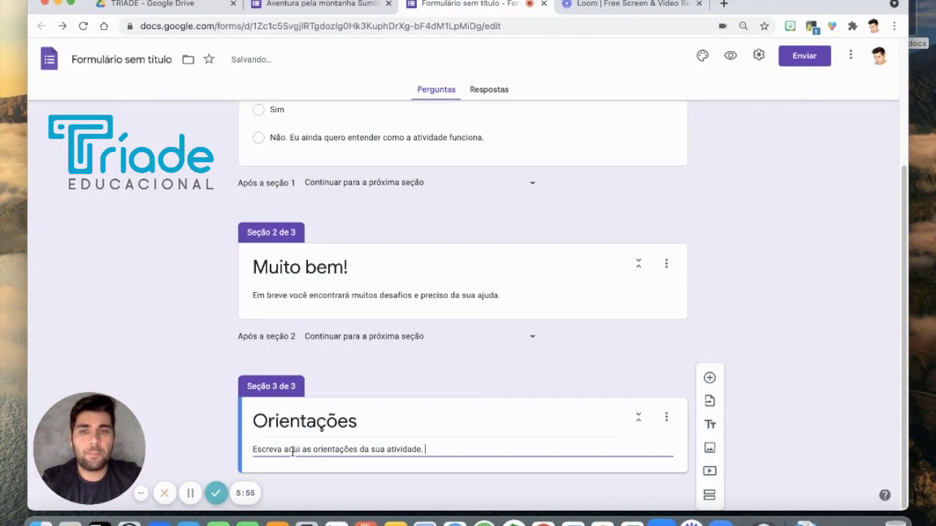
Step: Make the question "E aí, você está preparado para esta jornada?" send participants to a section based on their answer
{"action": "scroll", "coordinate": [502, 421], "scroll_direction": "up", "scroll_amount": 2}
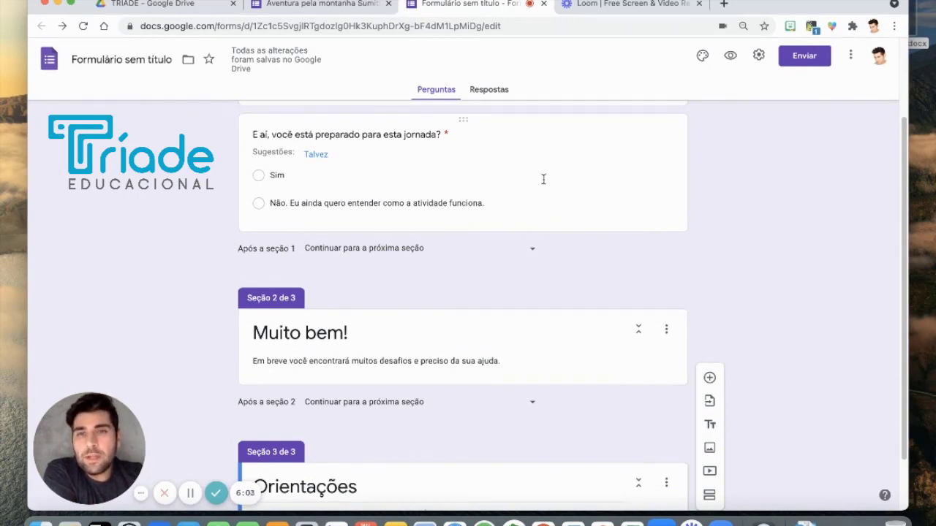
{"action": "left_click", "coordinate": [475, 170]}
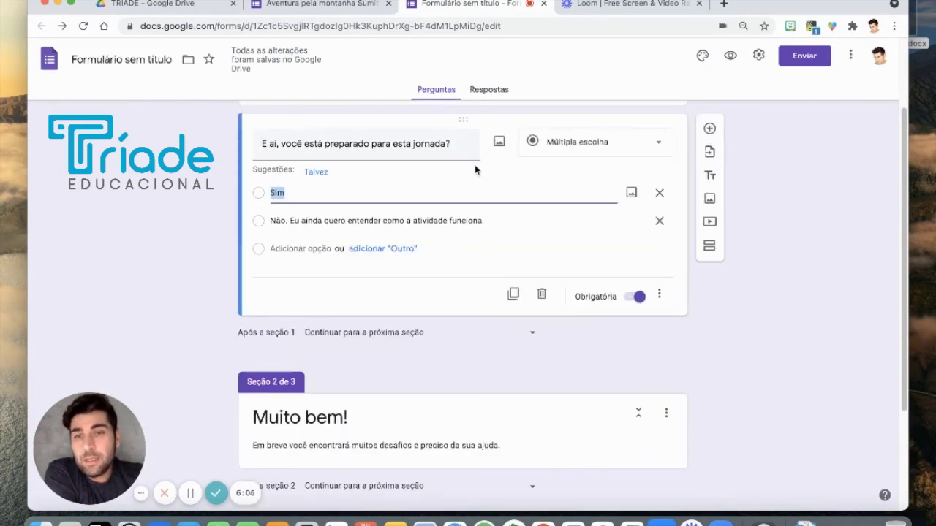
{"action": "scroll", "coordinate": [351, 150], "scroll_direction": "up", "scroll_amount": 1}
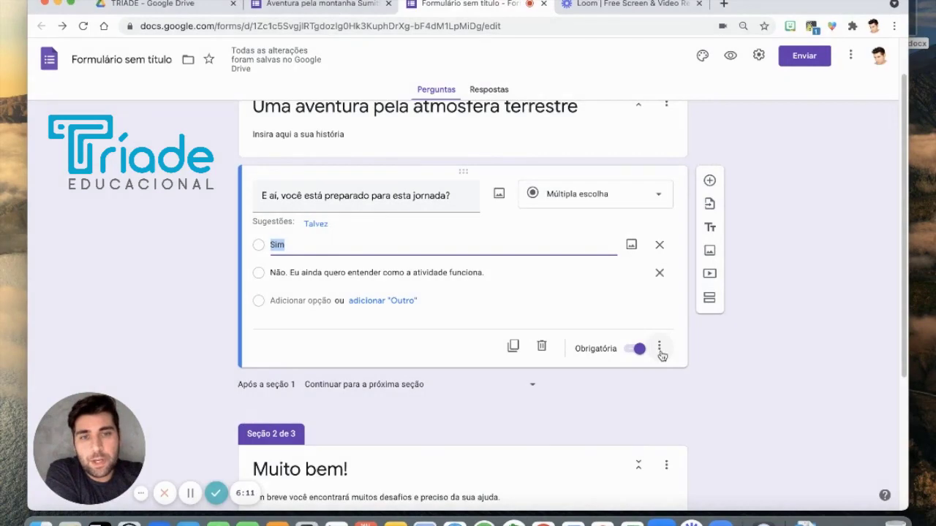
{"action": "left_click", "coordinate": [659, 348]}
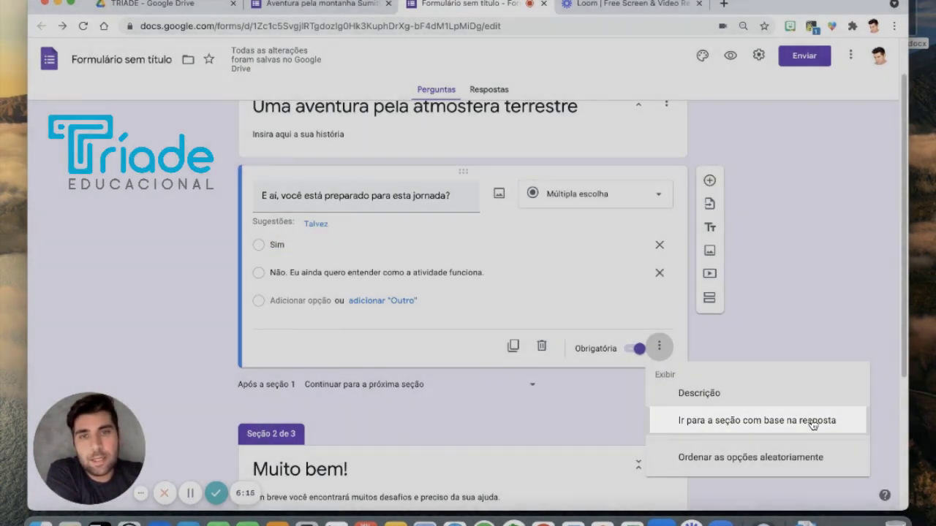
{"action": "left_click", "coordinate": [812, 423]}
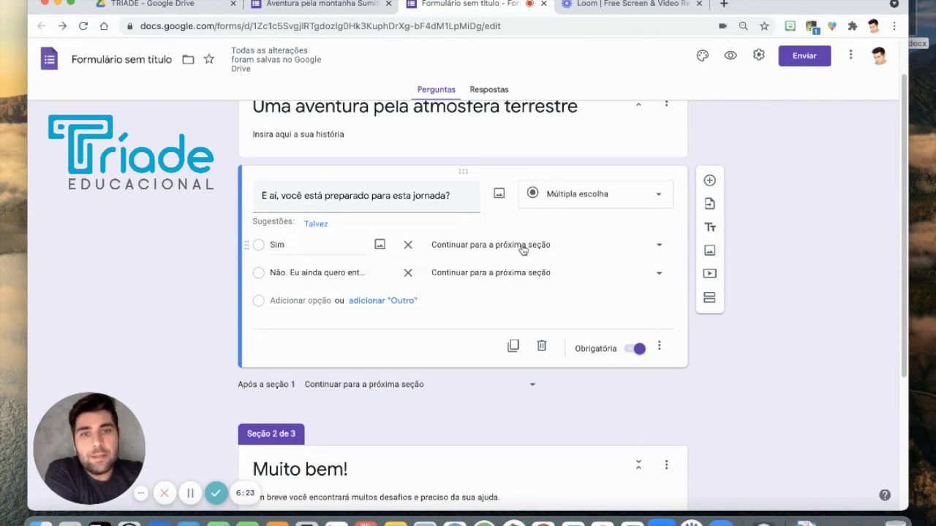
Step: Route the answer "Sim" to section 2 (Muito bem!) and the "Não" answer to section 3 (Orientações)
{"action": "left_click", "coordinate": [659, 249]}
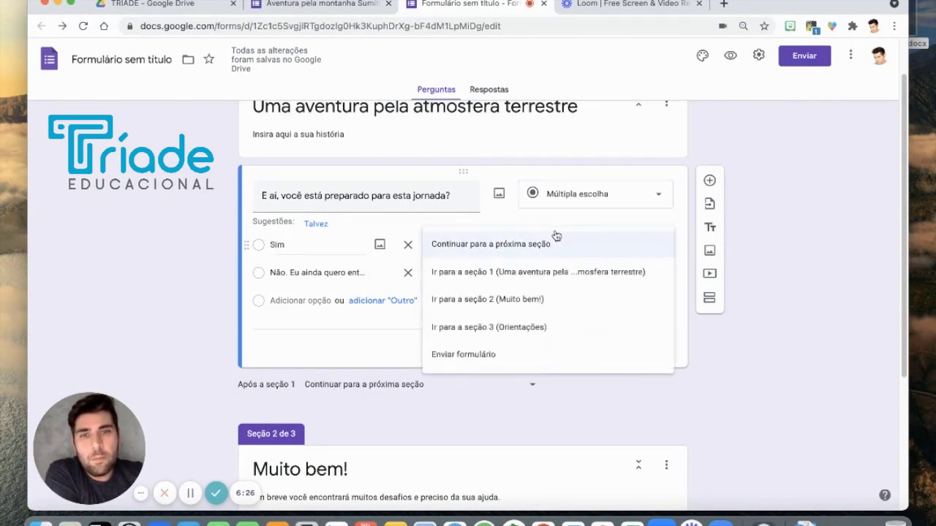
{"action": "left_click", "coordinate": [499, 301]}
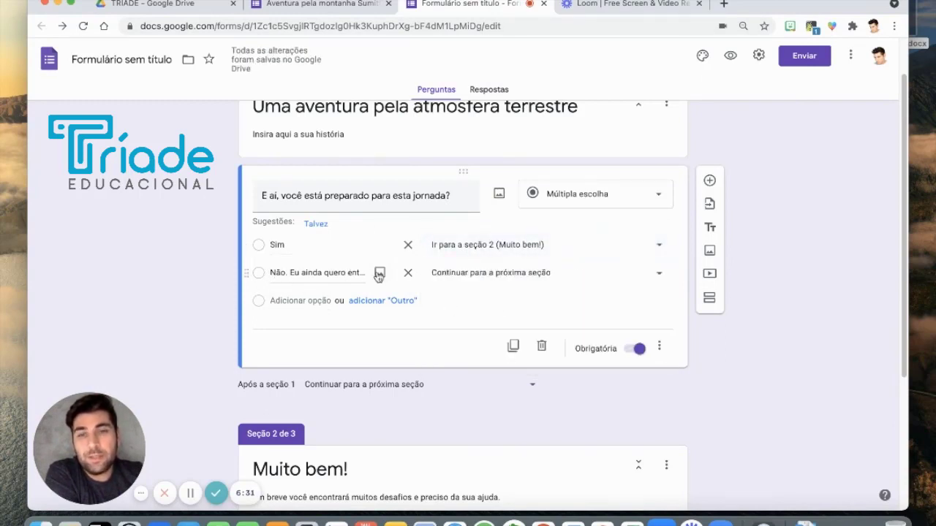
{"action": "left_click", "coordinate": [545, 275]}
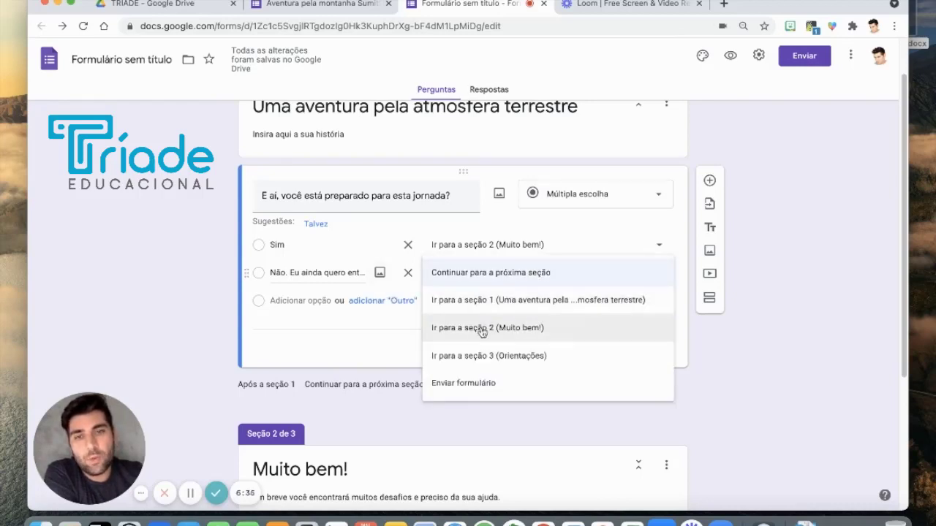
{"action": "left_click", "coordinate": [480, 357]}
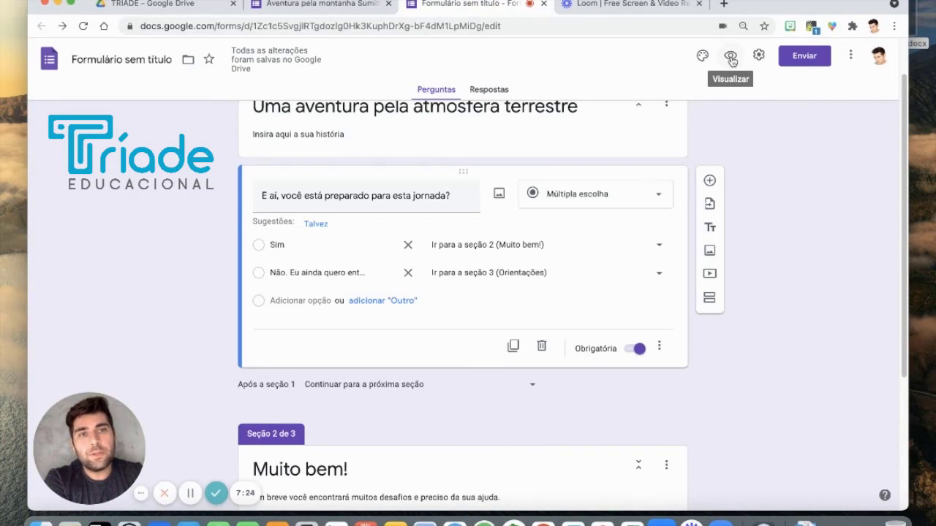
Step: Preview the form, follow the paths of both the "Não" and "Sim" answers, and return to the editor
{"action": "left_click", "coordinate": [731, 59]}
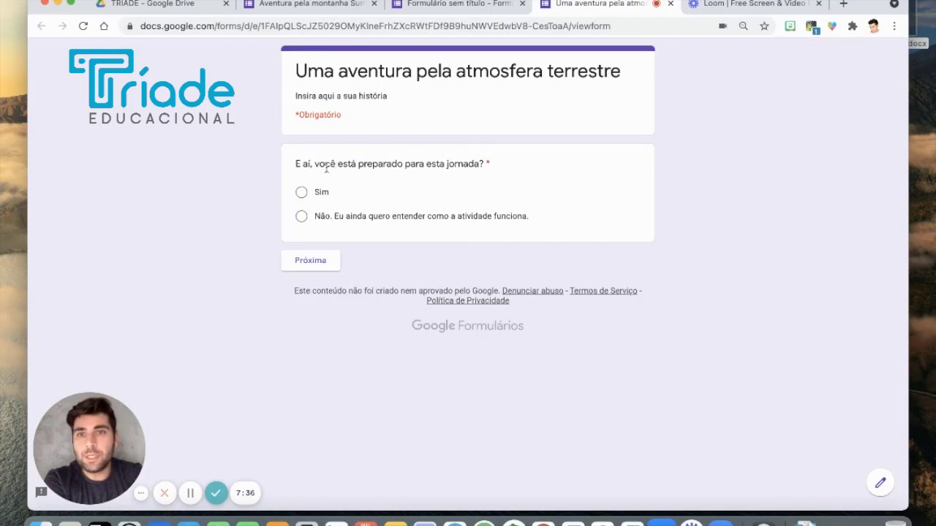
{"action": "left_click", "coordinate": [301, 219]}
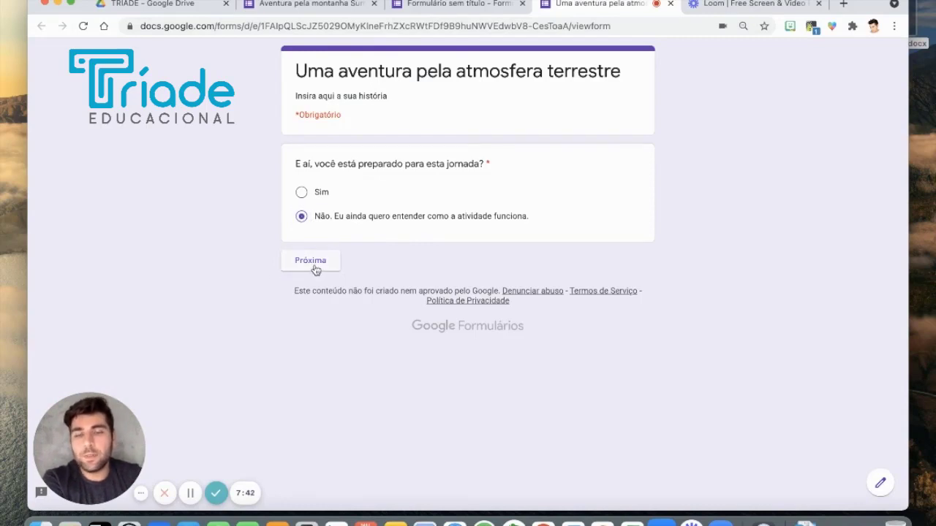
{"action": "left_click", "coordinate": [314, 263]}
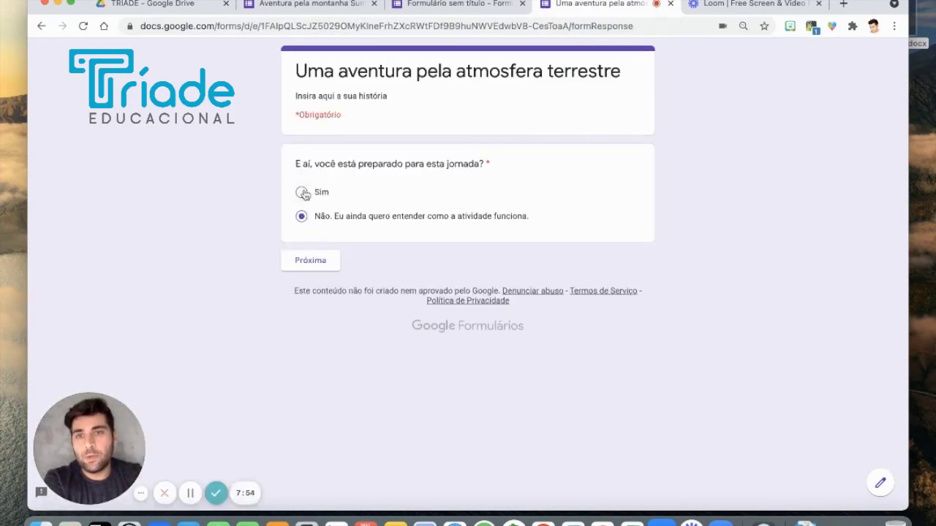
{"action": "left_click", "coordinate": [303, 193]}
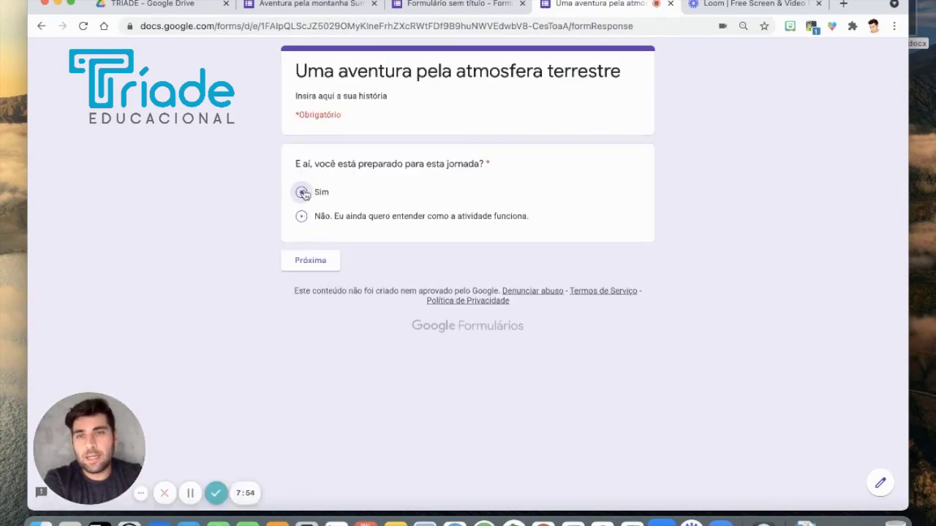
{"action": "left_click", "coordinate": [310, 261]}
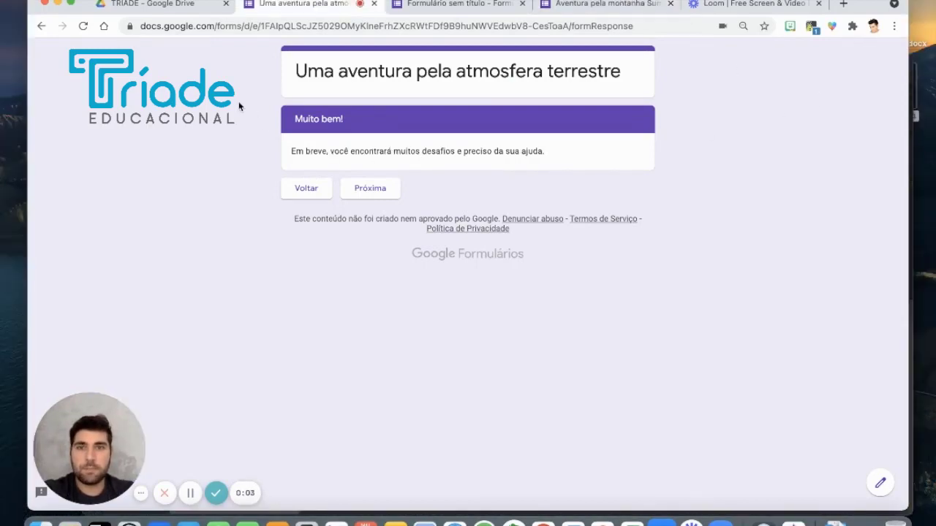
{"action": "left_click", "coordinate": [374, 5]}
{"action": "left_click", "coordinate": [511, 206]}
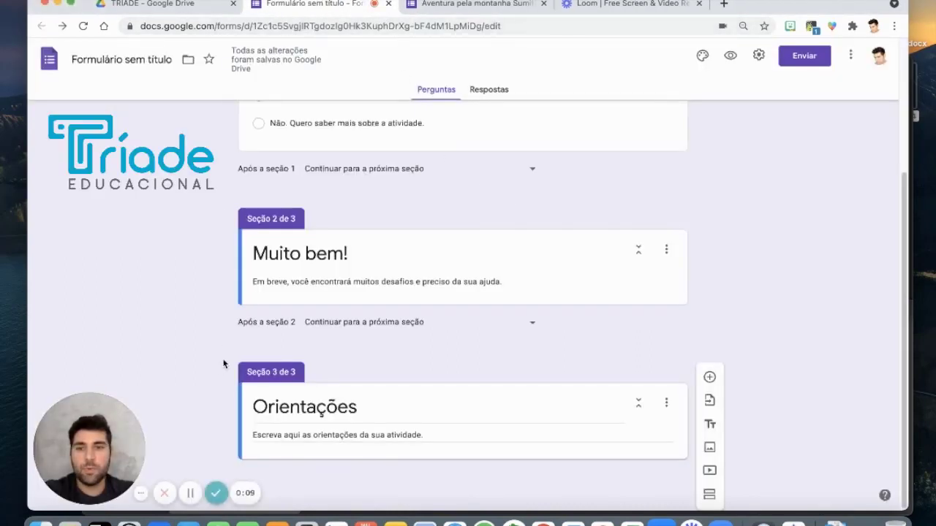
Step: Add a fourth section titled "Desafio" containing the multiple-choice question "Quantas são as camadas da atmosfera?"
{"action": "left_click", "coordinate": [709, 494]}
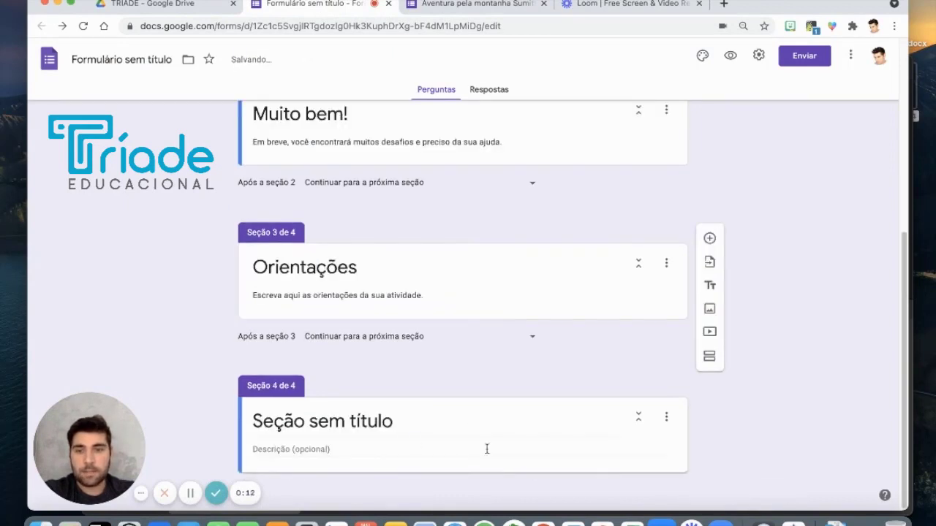
{"action": "type", "text": "Desafio"}
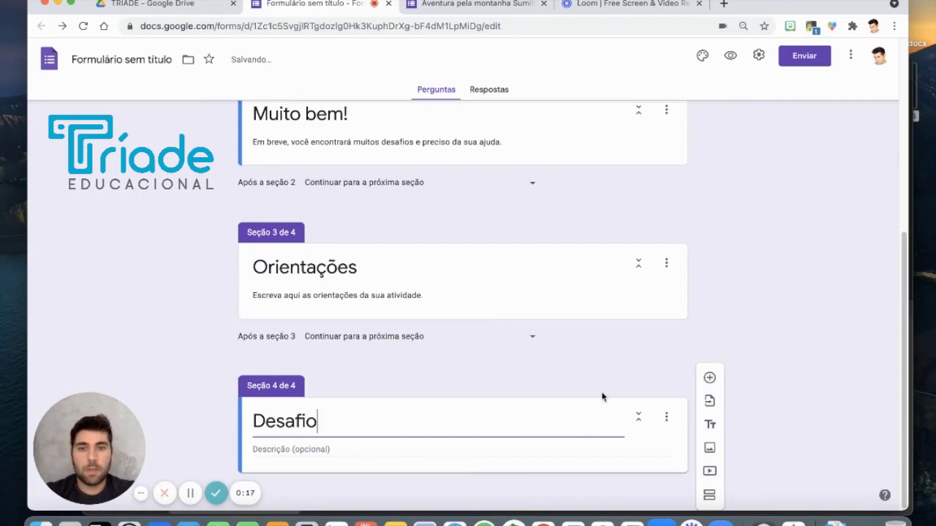
{"action": "left_click", "coordinate": [710, 378]}
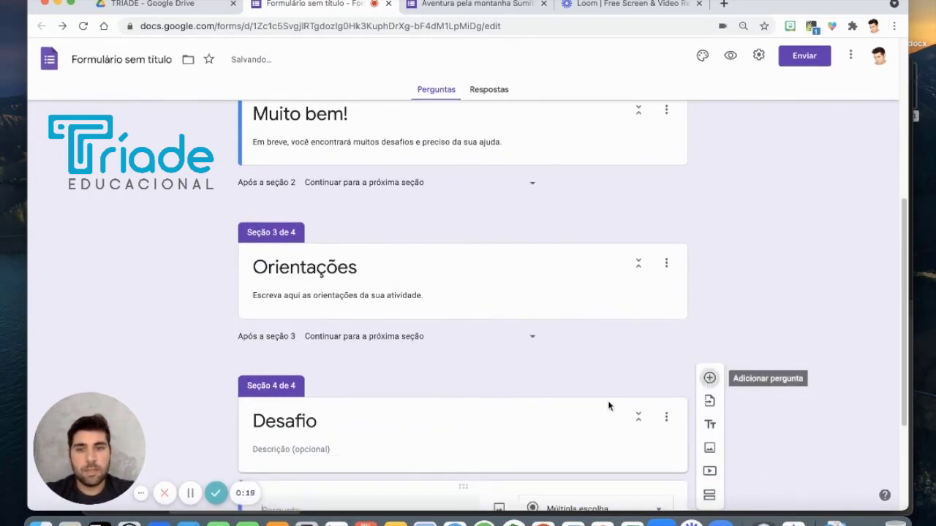
{"action": "type", "text": "Quanto"}
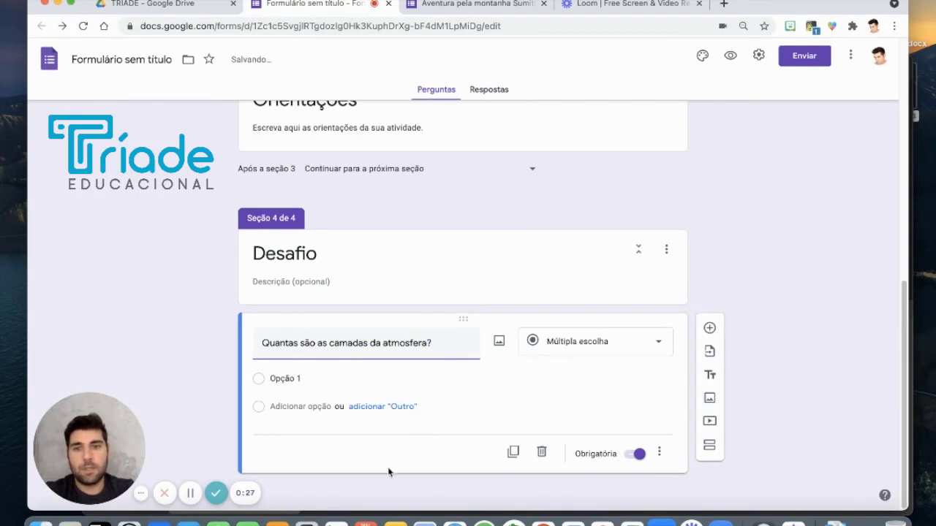
{"action": "left_click", "coordinate": [601, 368]}
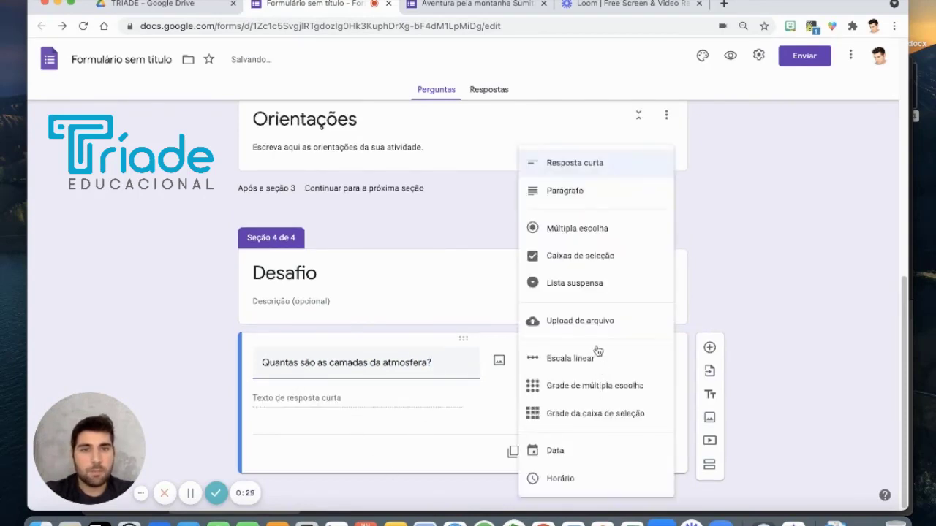
{"action": "left_click", "coordinate": [599, 227]}
Step: Give the atmosphere layers question the options "a) 1", "b) 2" and "c) 5.", plus an "Outros" option
{"action": "left_click", "coordinate": [297, 402]}
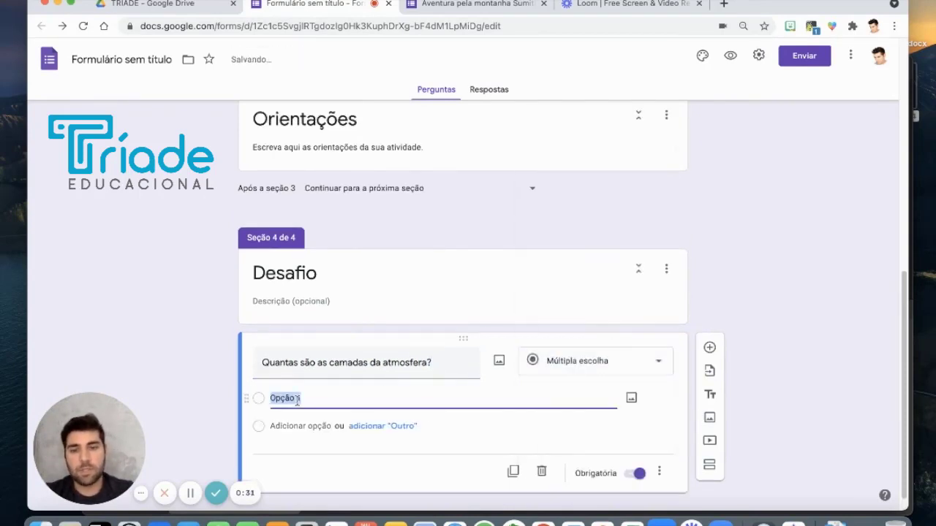
{"action": "type", "text": "a) 1"}
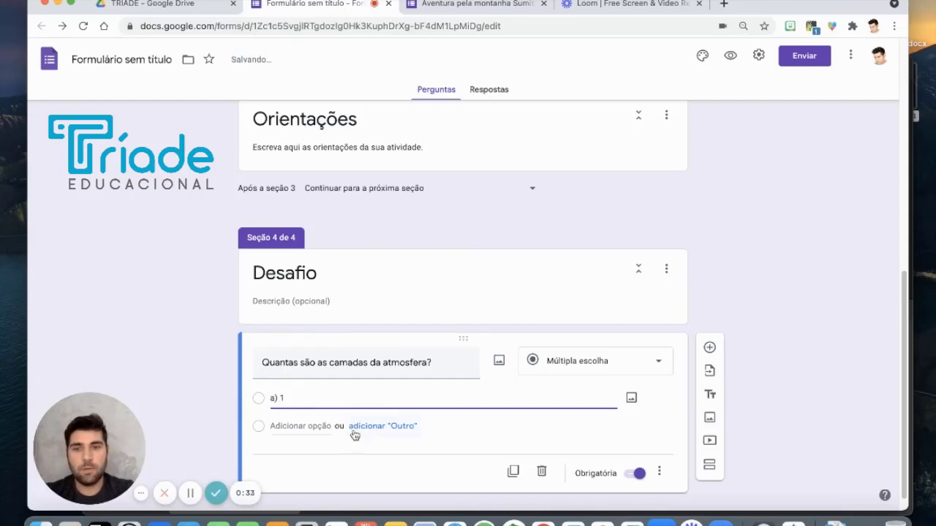
{"action": "left_click", "coordinate": [356, 429]}
{"action": "left_click", "coordinate": [310, 445]}
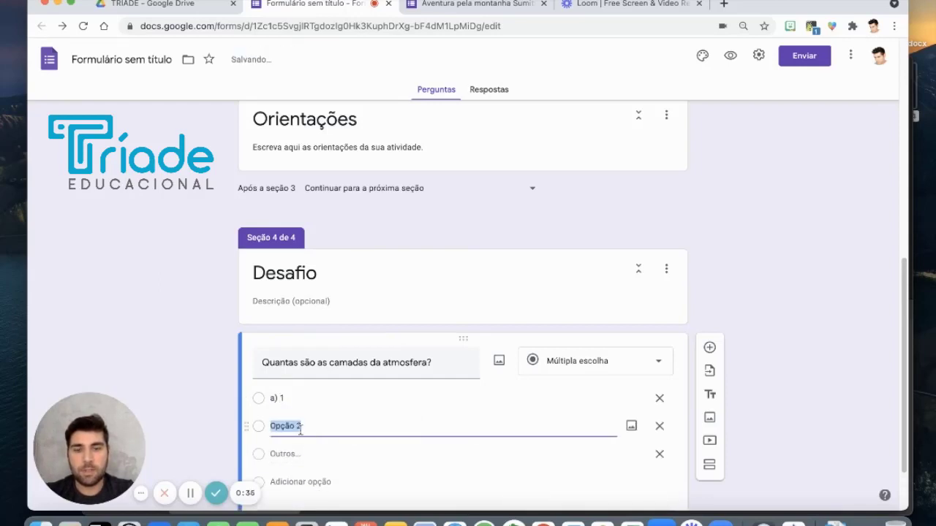
{"action": "type", "text": "b"}
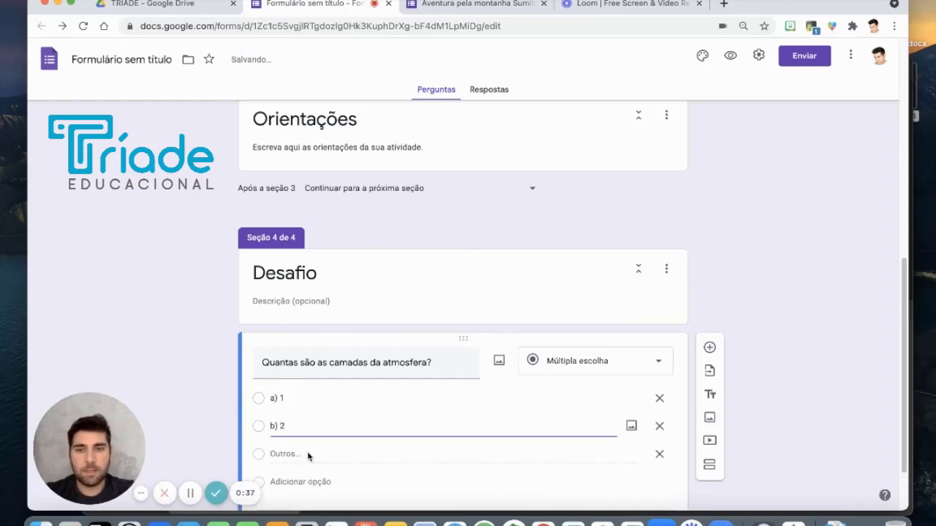
{"action": "key", "text": "super+a"}
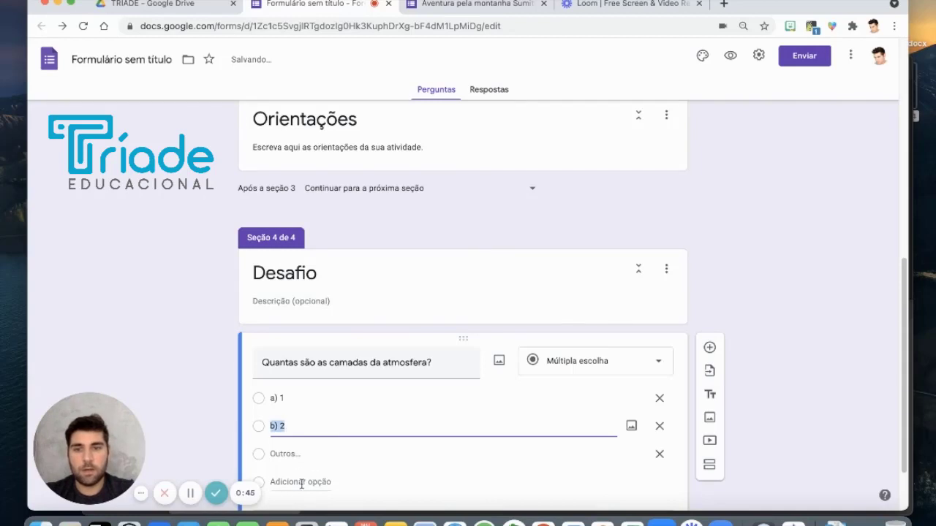
{"action": "left_click", "coordinate": [301, 483]}
{"action": "type", "text": "c"}
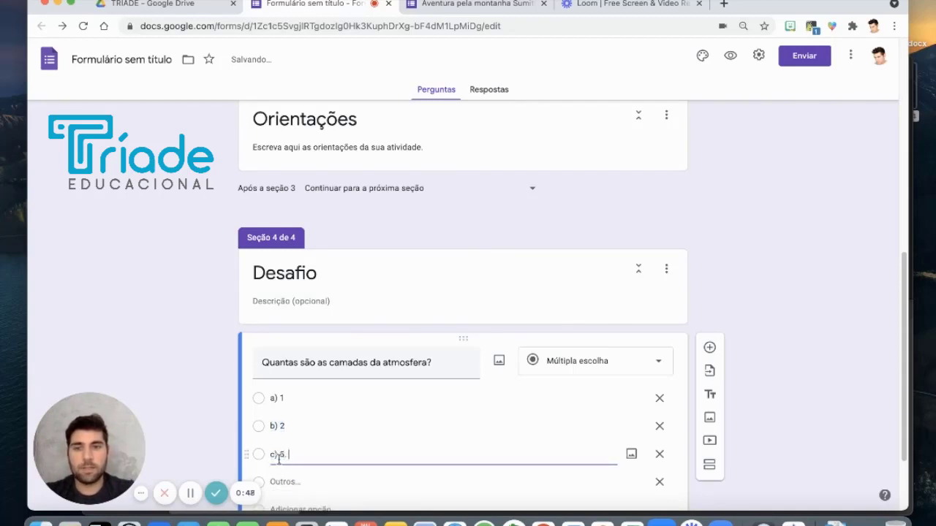
Step: Correct the third answer of the atmosphere layers question to "c) 5" and remove its "Outros" option
{"action": "type", "text": ") 5"}
{"action": "scroll", "coordinate": [839, 244], "scroll_direction": "down", "scroll_amount": 1}
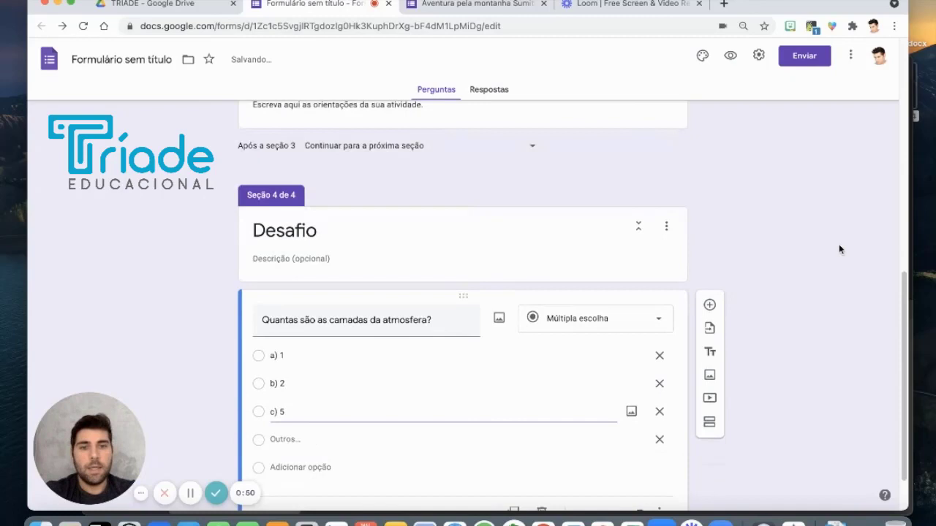
{"action": "left_click", "coordinate": [659, 441]}
{"action": "scroll", "coordinate": [617, 333], "scroll_direction": "down", "scroll_amount": 1}
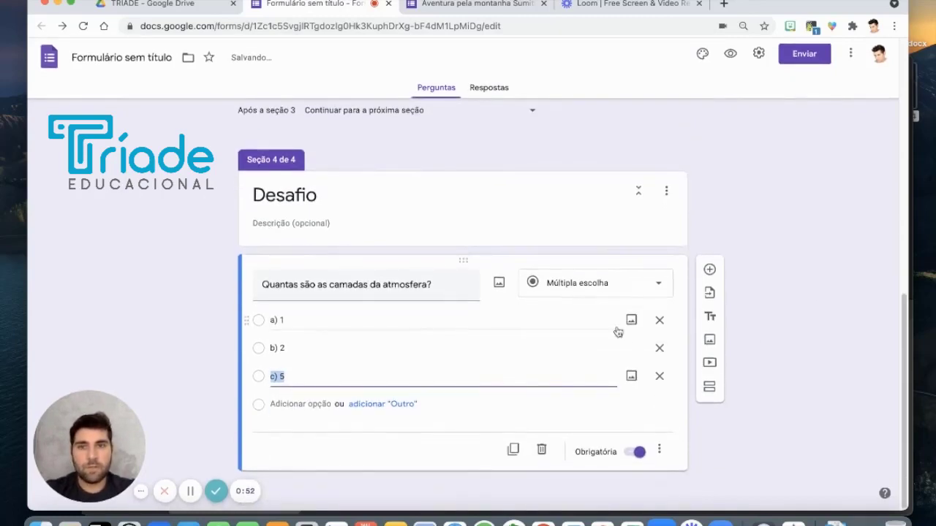
Step: Add two new sections after the "Desafio" section
{"action": "left_click", "coordinate": [709, 387]}
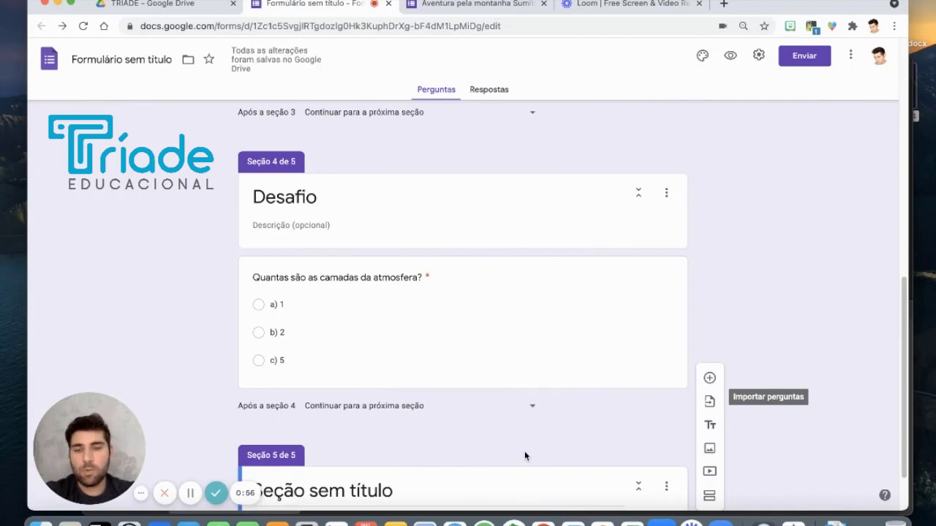
{"action": "scroll", "coordinate": [524, 451], "scroll_direction": "down", "scroll_amount": 2}
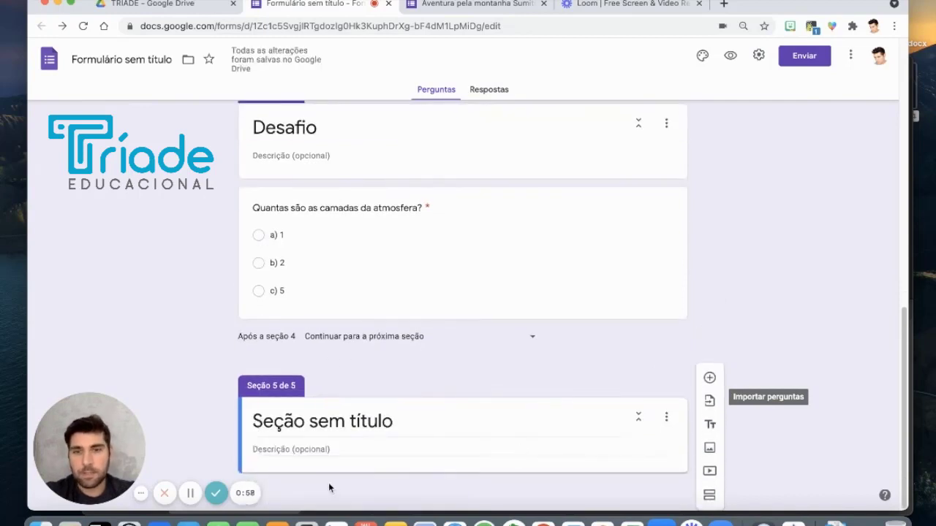
{"action": "left_click", "coordinate": [709, 495]}
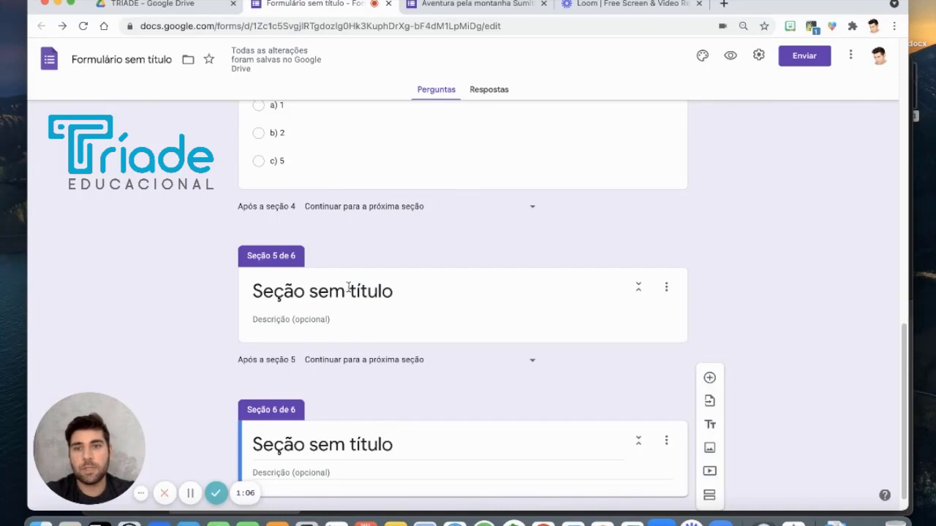
Step: Title section 5 "Muito bem!" and give it the description "Você acertou o nosso primeiro desafio."
{"action": "left_click", "coordinate": [297, 292]}
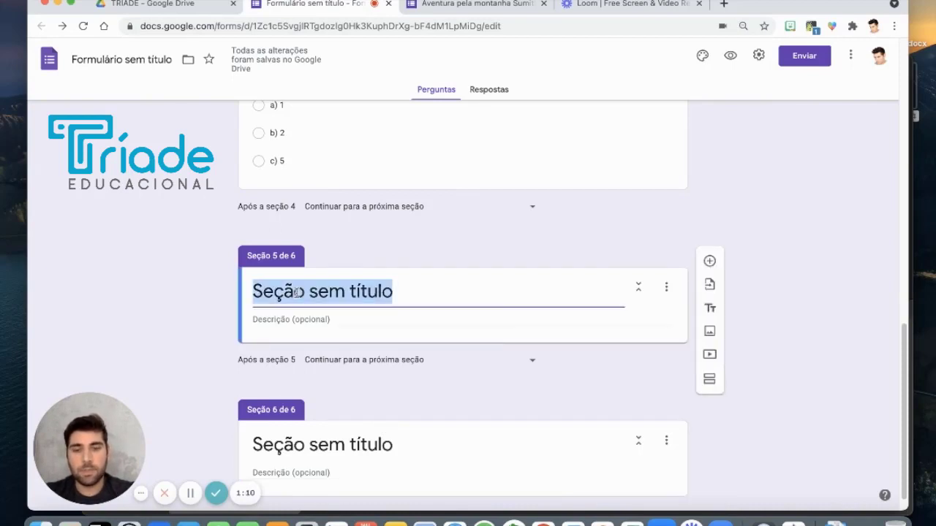
{"action": "type", "text": "Muito bem!"}
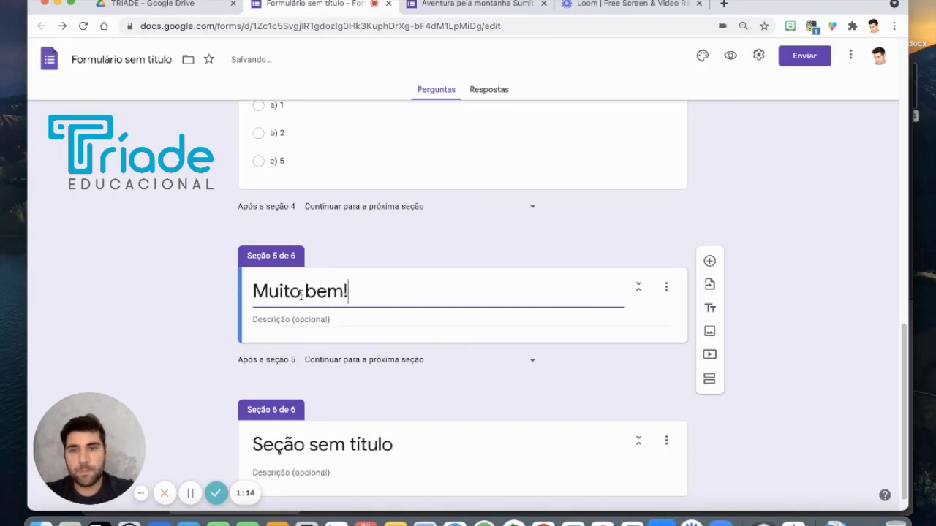
{"action": "left_click", "coordinate": [294, 324]}
{"action": "type", "text": "Você acertou o nosso primeiro desafio."}
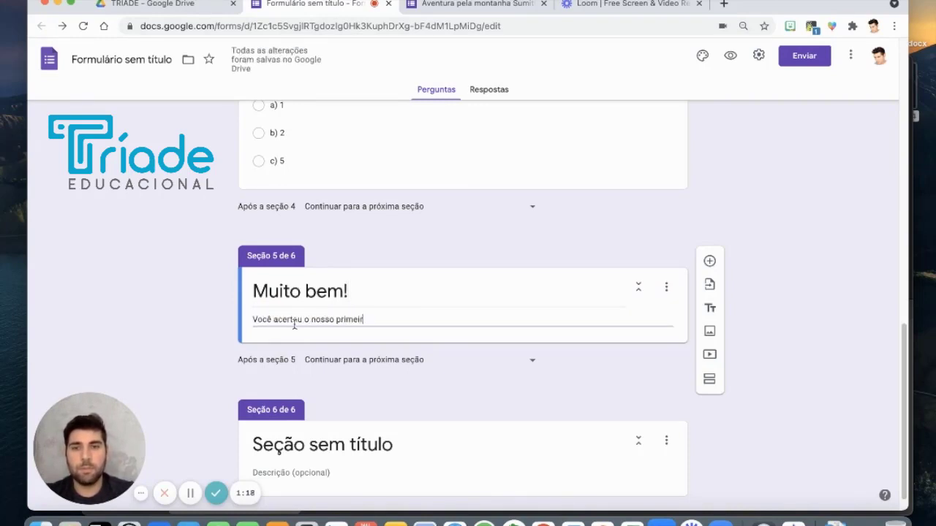
Step: Title section 6 "Oops!" and describe it on two lines as "Não foi desta vez." and "Volte e tente novamente."
{"action": "left_click", "coordinate": [308, 446]}
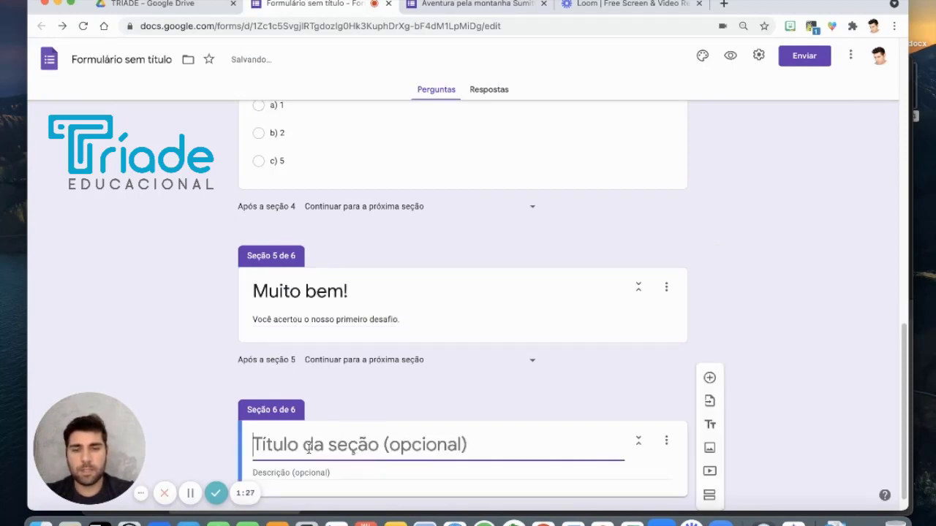
{"action": "type", "text": "Oops!"}
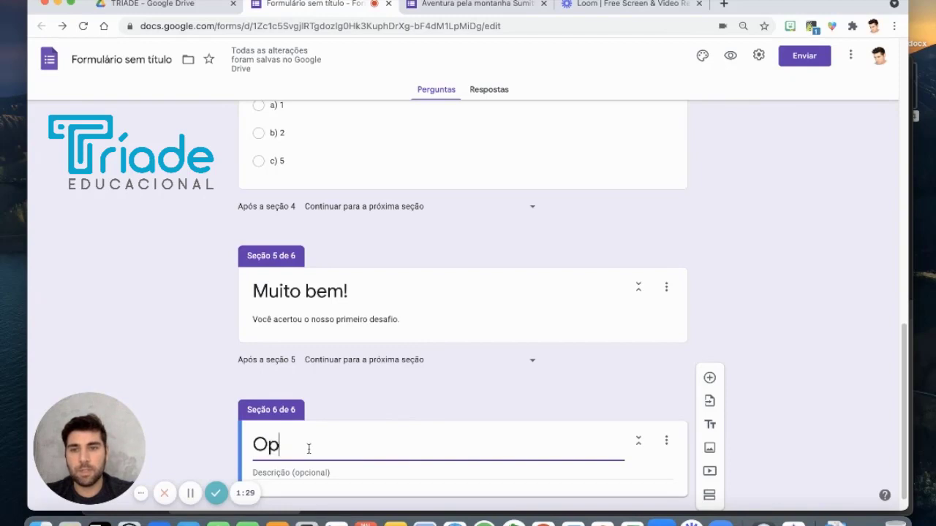
{"action": "left_click", "coordinate": [326, 471]}
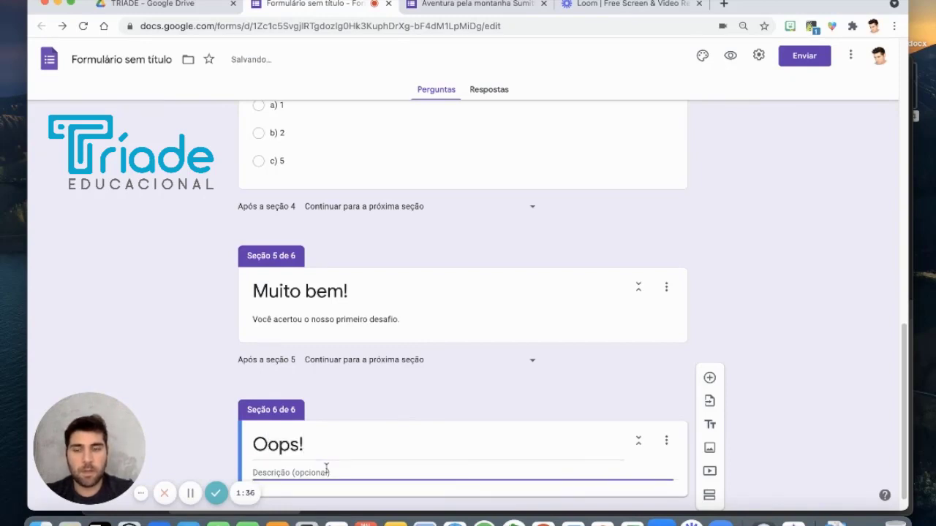
{"action": "type", "text": "Nºo foi"}
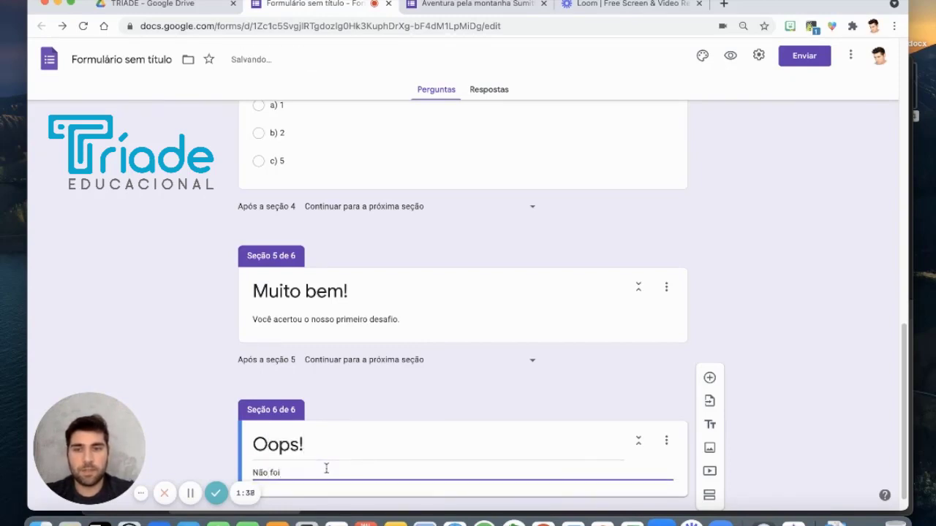
{"action": "type", "text": " desta vez."}
{"action": "key", "text": "Return"}
{"action": "type", "text": "Volte e tente novamente."}
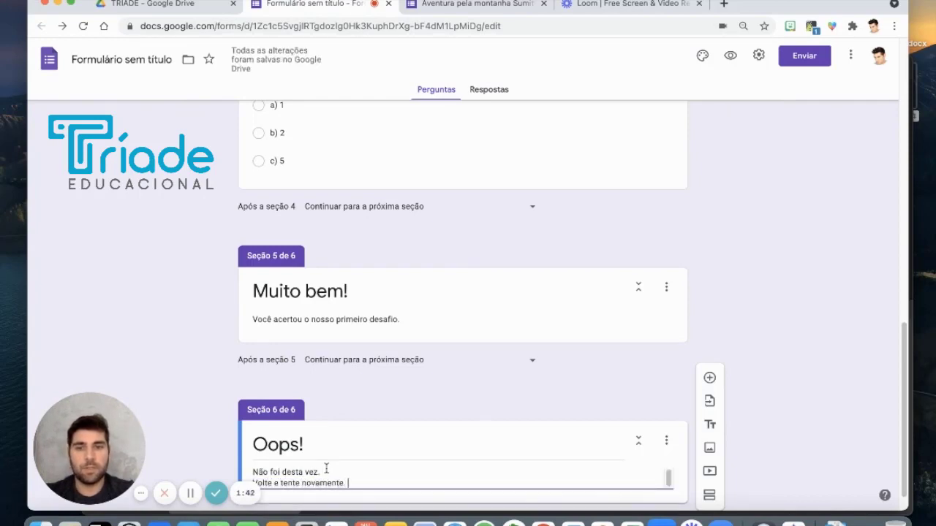
Step: Enable going to a section based on the answer for the atmosphere layers question in the "Desafio" section
{"action": "scroll", "coordinate": [515, 364], "scroll_direction": "up", "scroll_amount": 5}
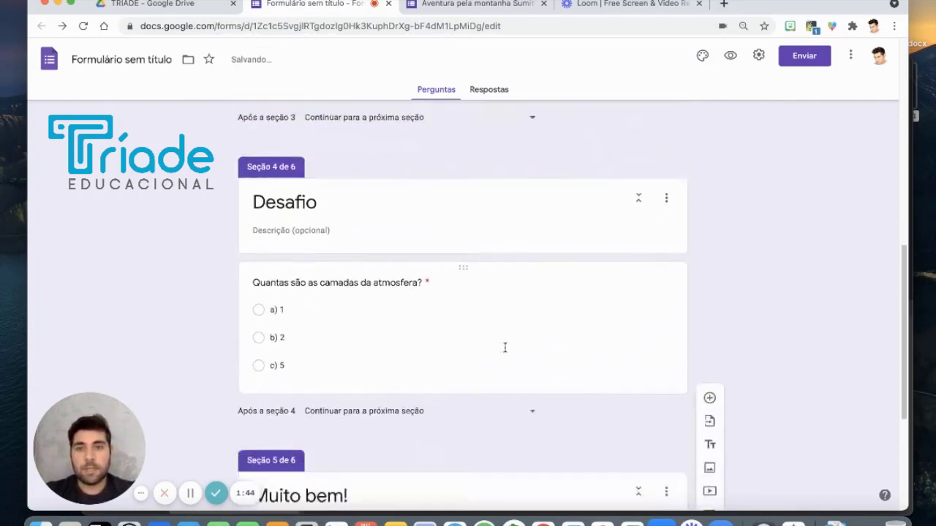
{"action": "scroll", "coordinate": [193, 241], "scroll_direction": "up", "scroll_amount": 15}
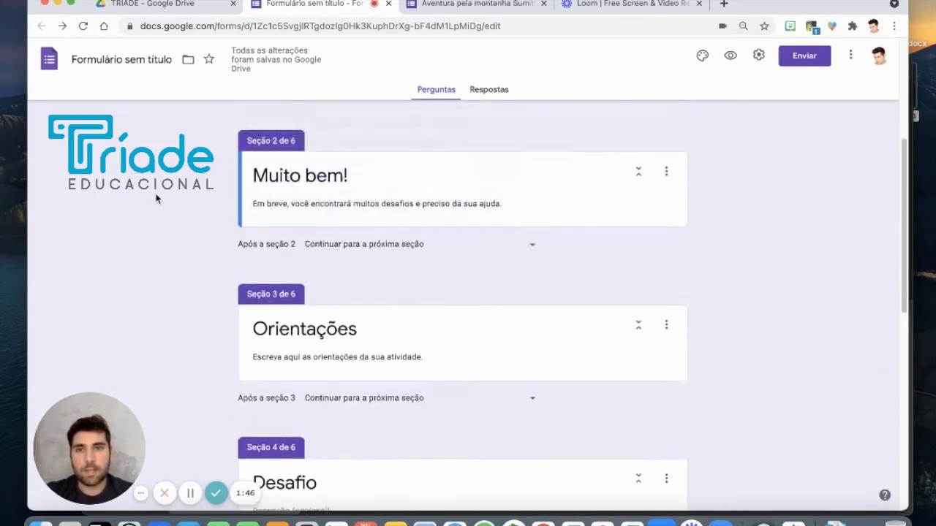
{"action": "scroll", "coordinate": [303, 292], "scroll_direction": "down", "scroll_amount": 8}
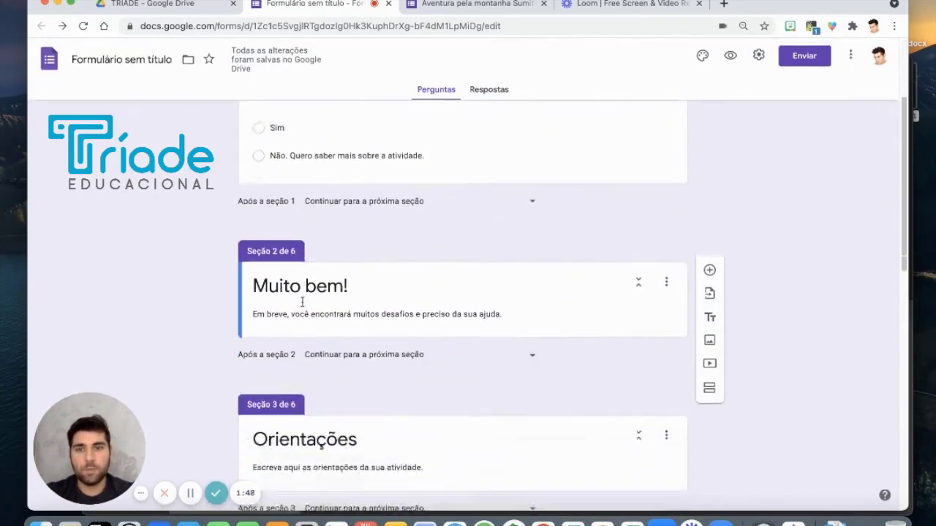
{"action": "scroll", "coordinate": [313, 271], "scroll_direction": "down", "scroll_amount": 12}
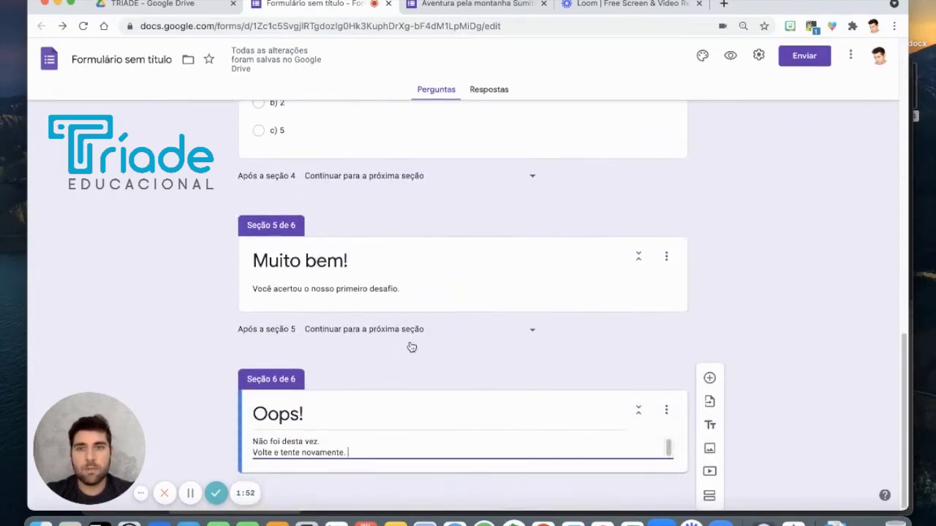
{"action": "scroll", "coordinate": [412, 347], "scroll_direction": "up", "scroll_amount": 5}
{"action": "left_click", "coordinate": [345, 282]}
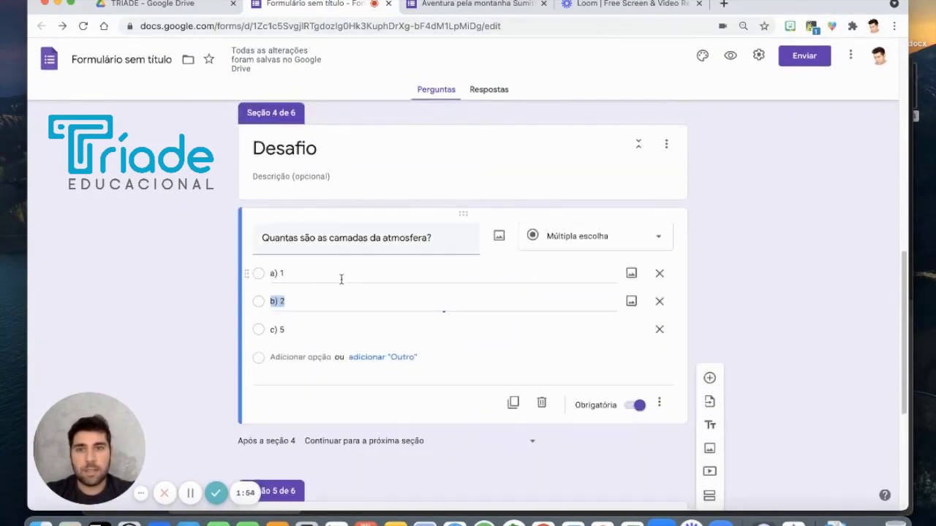
{"action": "left_click", "coordinate": [659, 406]}
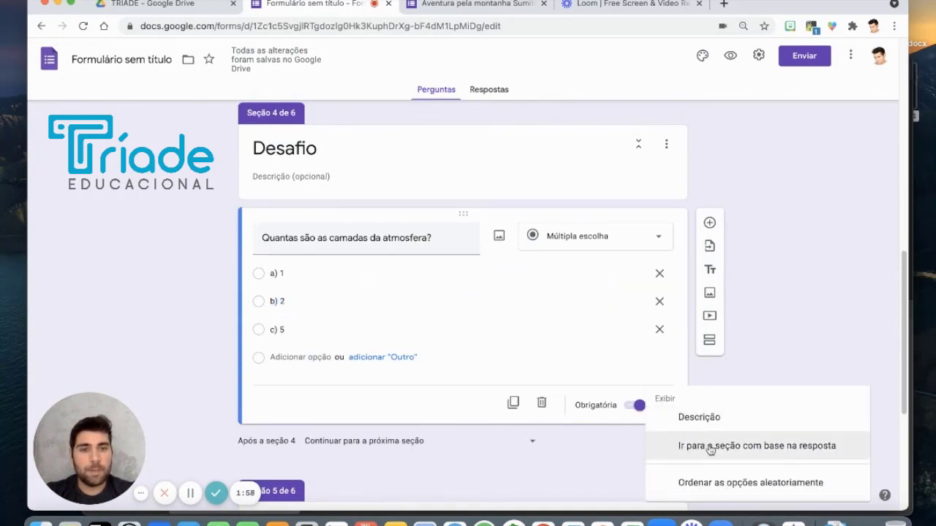
{"action": "left_click", "coordinate": [729, 448]}
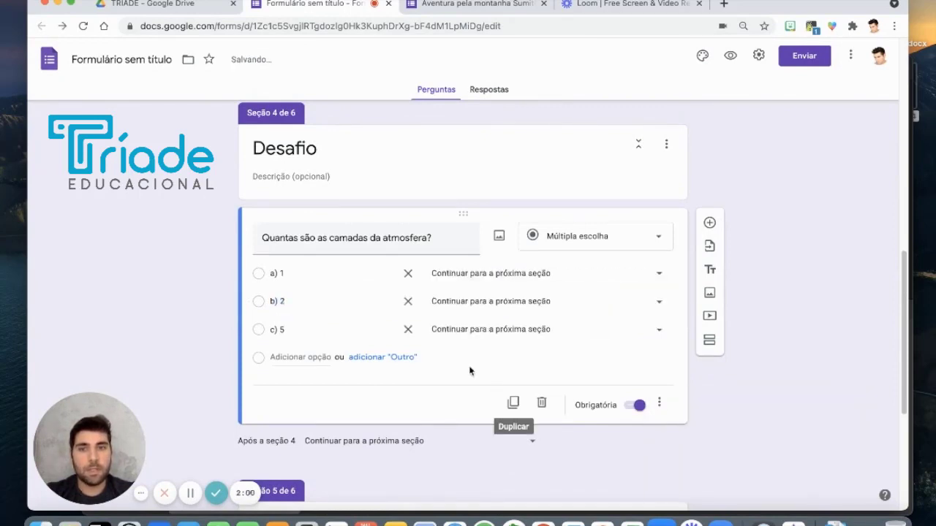
Step: Route answer "c) 5" to section 5 (Muito bem!) and answers "b) 2" and "a) 1" to section 6 (Oops!)
{"action": "left_click", "coordinate": [500, 330]}
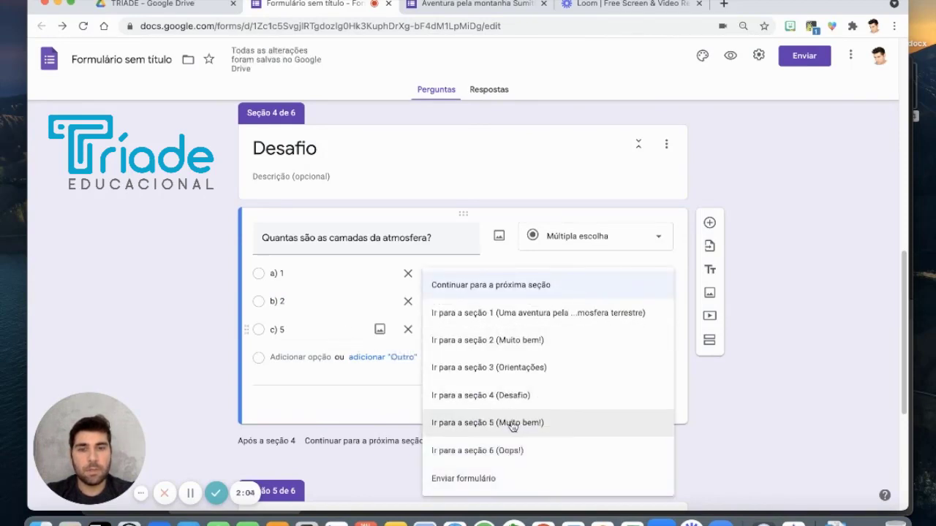
{"action": "left_click", "coordinate": [489, 426]}
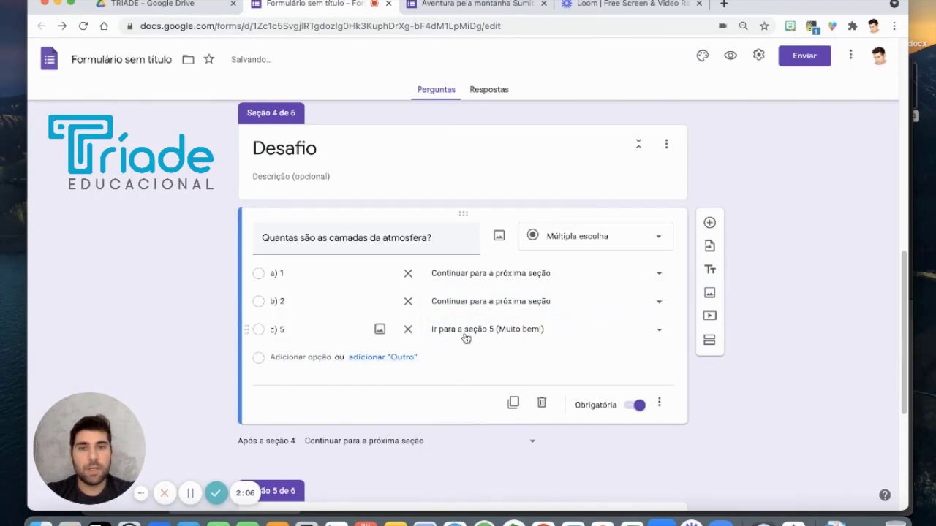
{"action": "left_click", "coordinate": [467, 307]}
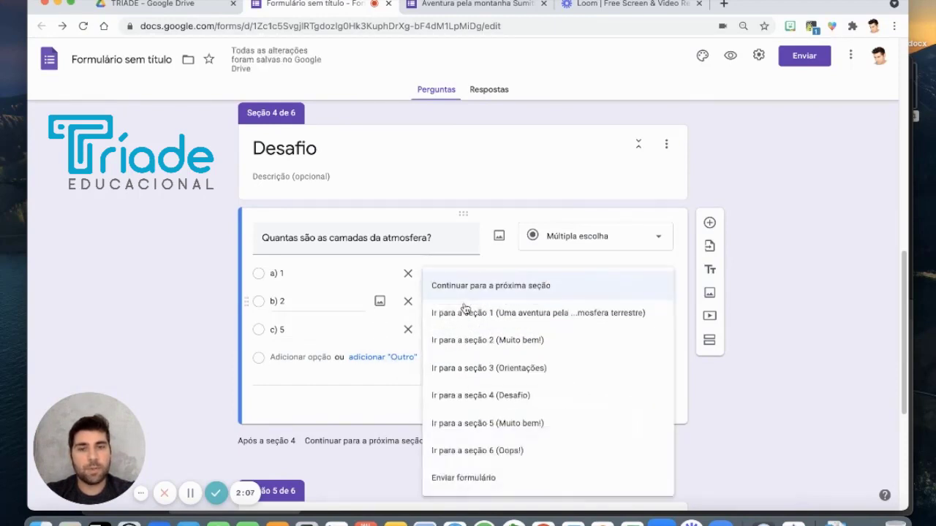
{"action": "left_click", "coordinate": [513, 452]}
{"action": "left_click", "coordinate": [481, 280]}
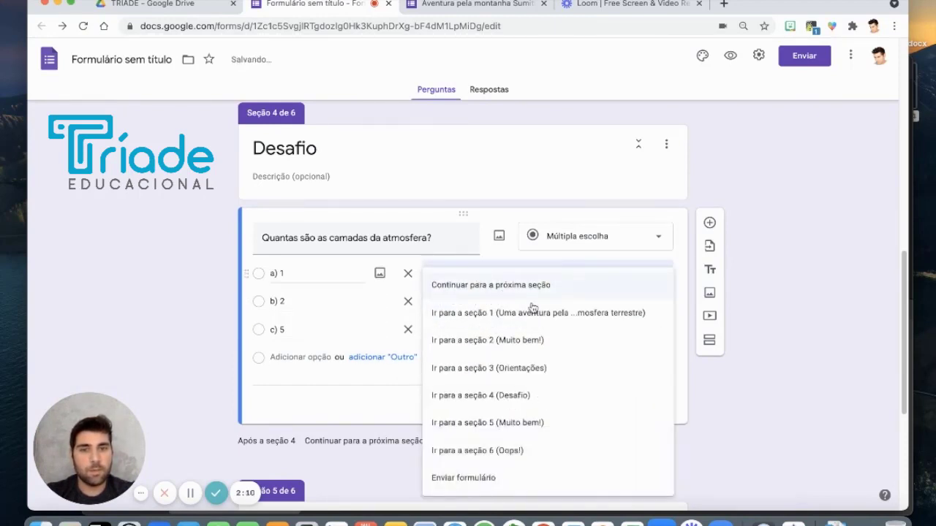
{"action": "left_click", "coordinate": [514, 451]}
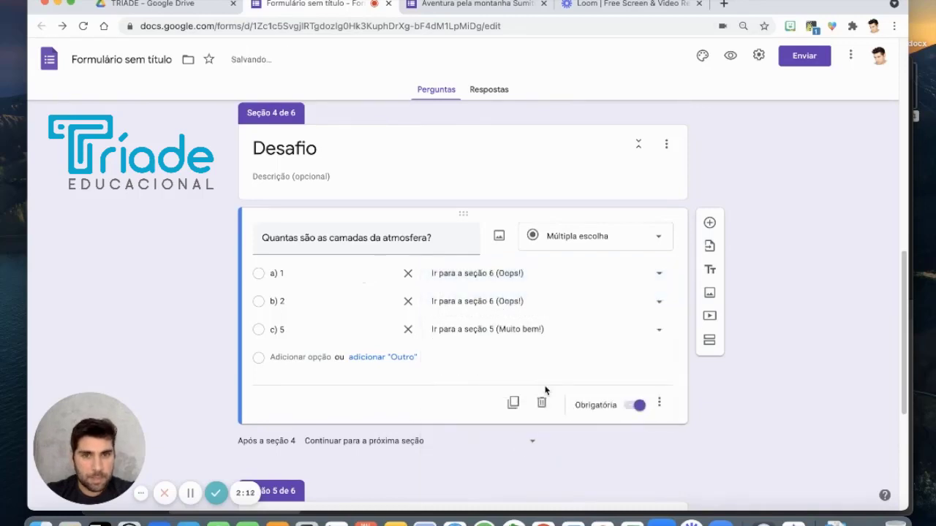
Step: Set the form to go to section 4 (Desafio) after section 2
{"action": "scroll", "coordinate": [538, 384], "scroll_direction": "down", "scroll_amount": 1}
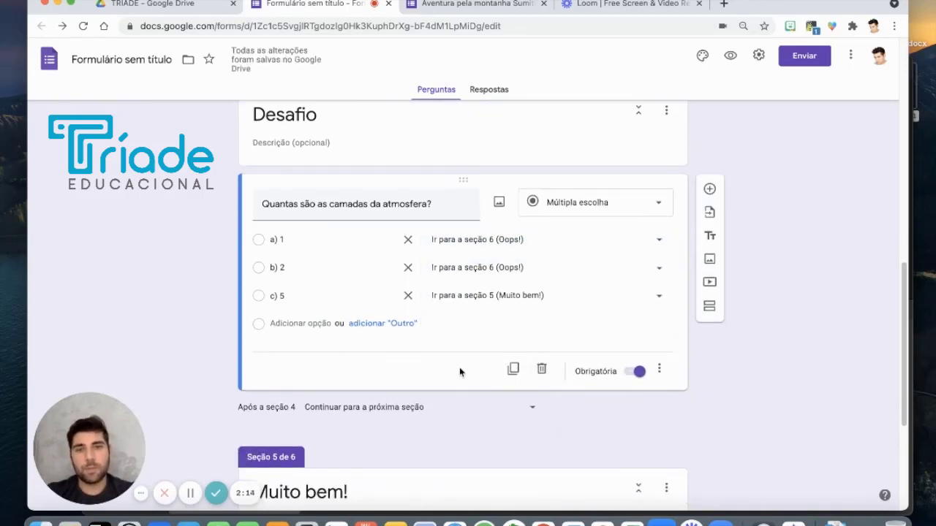
{"action": "scroll", "coordinate": [459, 371], "scroll_direction": "up", "scroll_amount": 2}
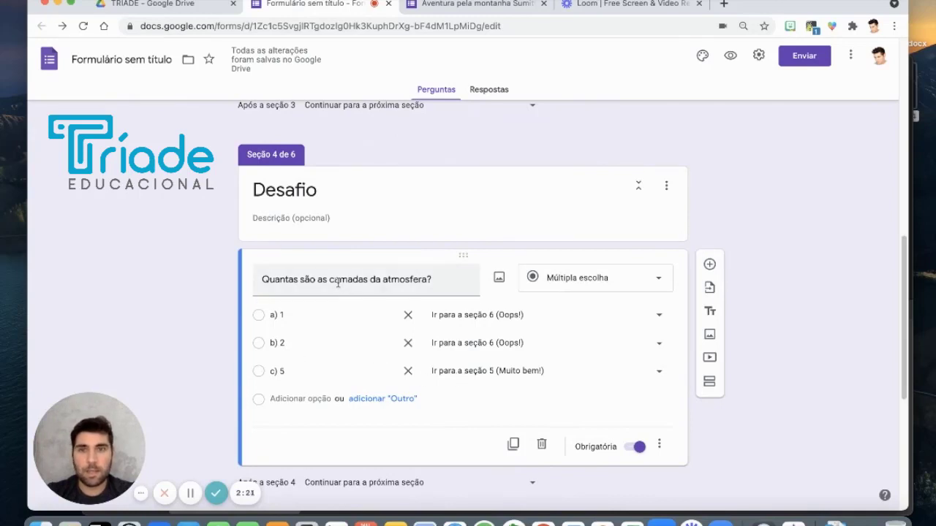
{"action": "scroll", "coordinate": [338, 283], "scroll_direction": "up", "scroll_amount": 6}
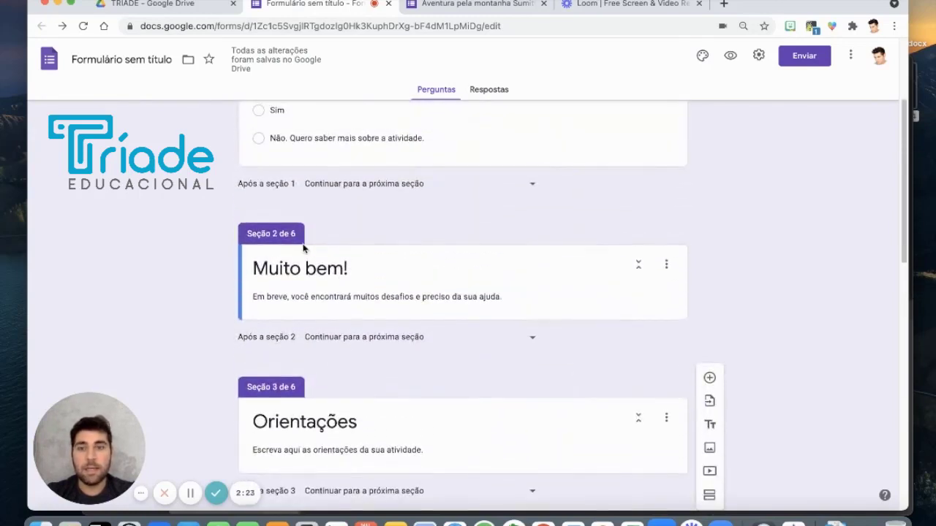
{"action": "scroll", "coordinate": [306, 253], "scroll_direction": "down", "scroll_amount": 1}
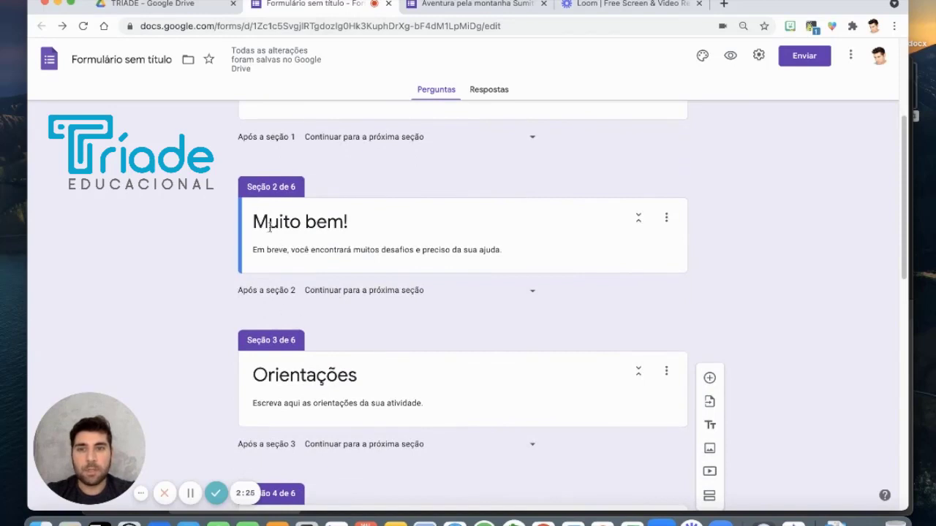
{"action": "left_click", "coordinate": [390, 292]}
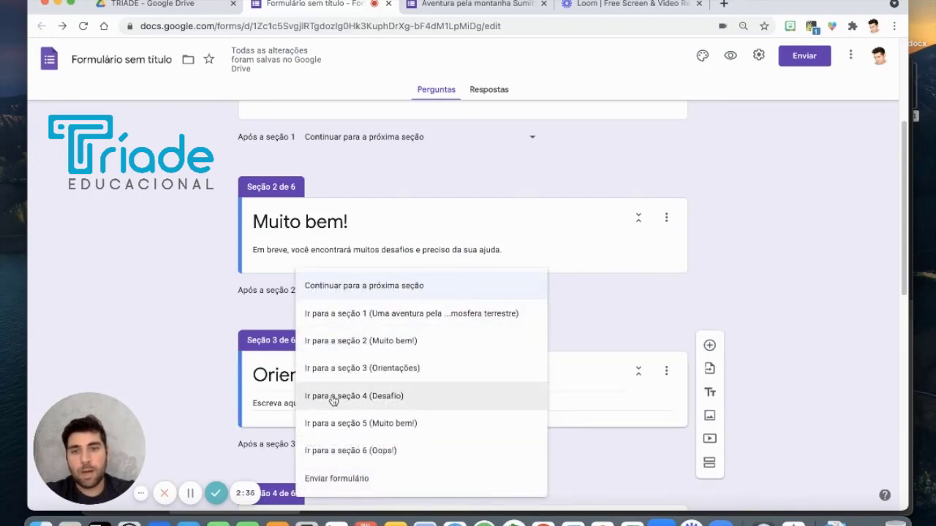
{"action": "left_click", "coordinate": [358, 399]}
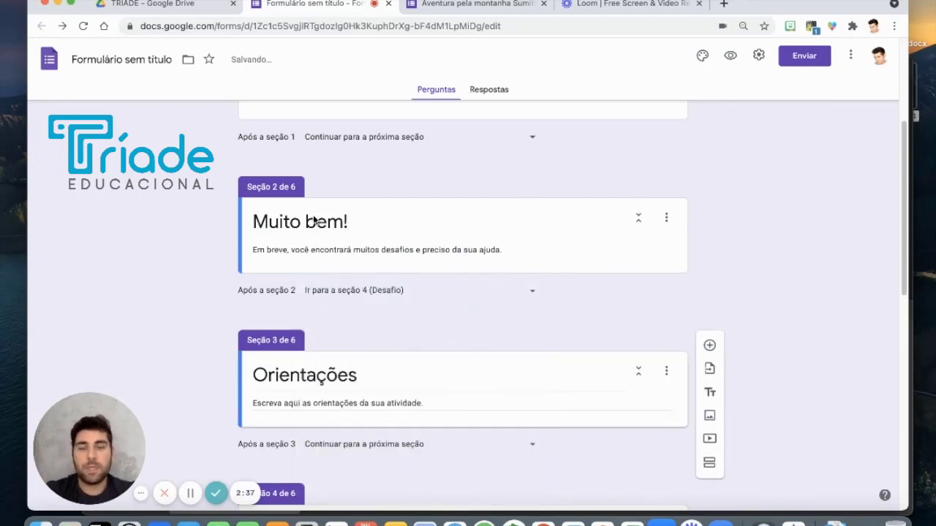
Step: Add a seventh section after the "Oops!" section
{"action": "scroll", "coordinate": [305, 228], "scroll_direction": "down", "scroll_amount": 1}
{"action": "scroll", "coordinate": [305, 225], "scroll_direction": "down", "scroll_amount": 5}
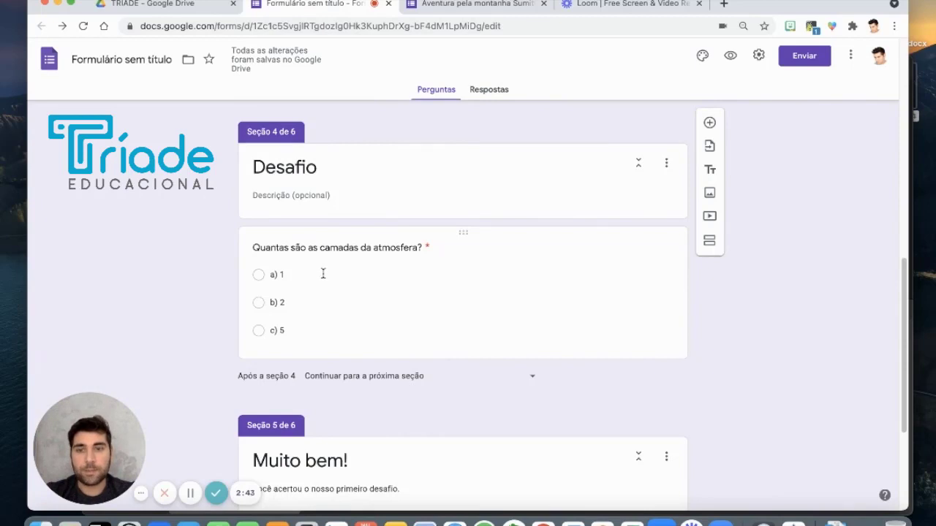
{"action": "scroll", "coordinate": [322, 273], "scroll_direction": "down", "scroll_amount": 2}
{"action": "scroll", "coordinate": [321, 275], "scroll_direction": "up", "scroll_amount": 2}
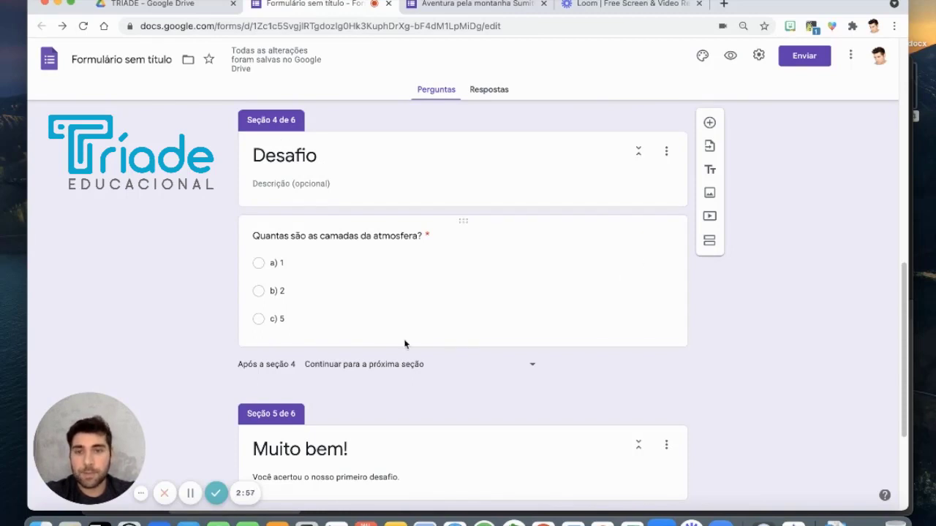
{"action": "scroll", "coordinate": [222, 364], "scroll_direction": "down", "scroll_amount": 3}
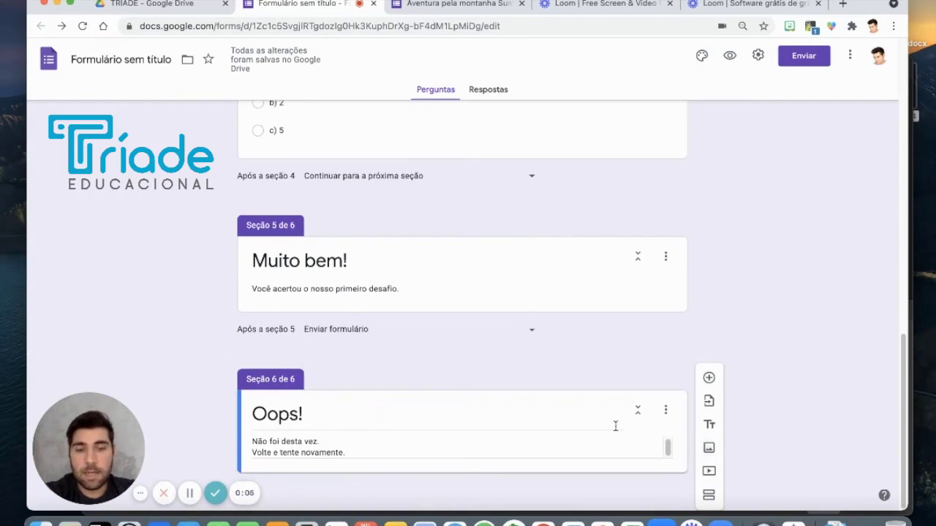
{"action": "left_click", "coordinate": [709, 498]}
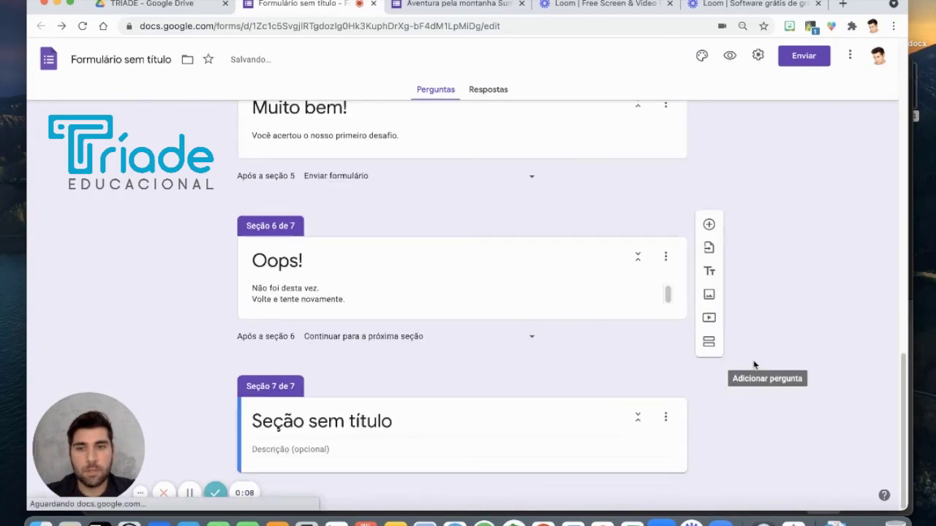
Step: Title section 7 "Parabéns!" and describe it as "Você respondeu todos os desafios. Clique no botão abaixo para enviar suas respostas."
{"action": "left_click", "coordinate": [363, 421]}
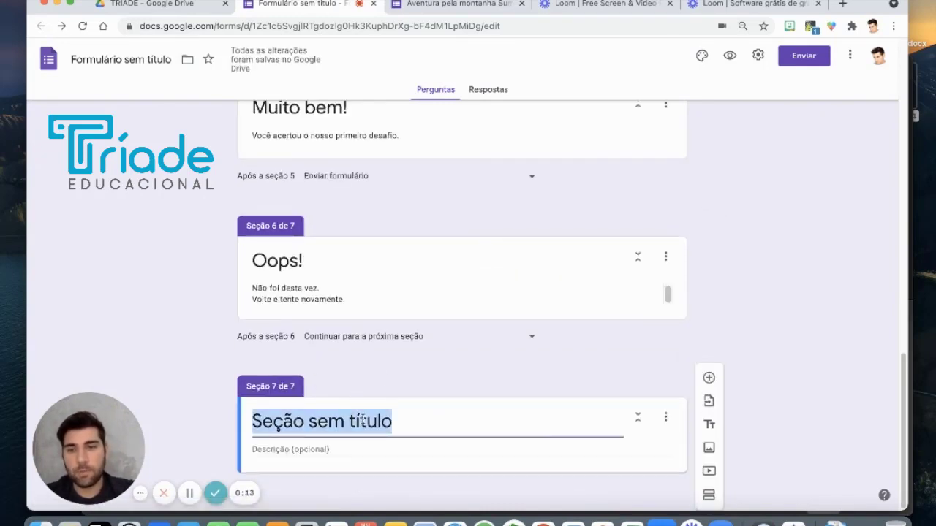
{"action": "type", "text": "Parabéns!"}
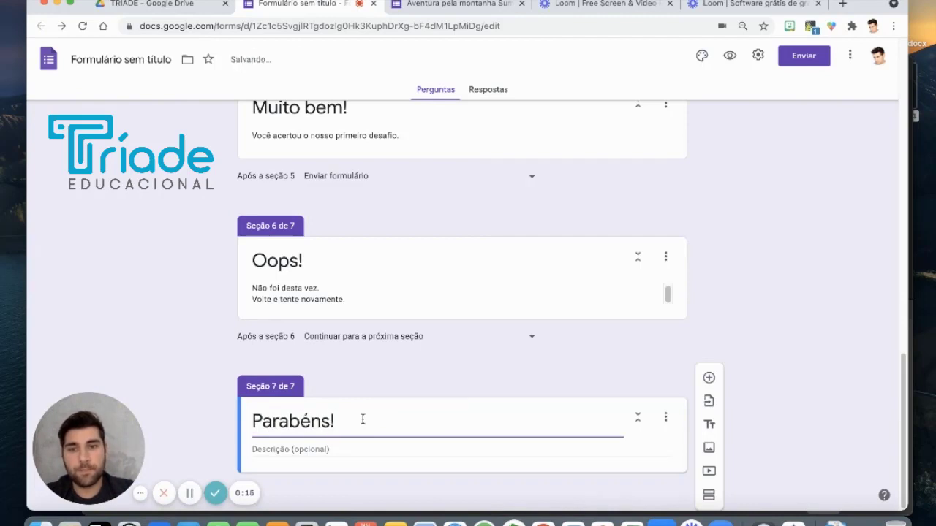
{"action": "type", "text": "Você"}
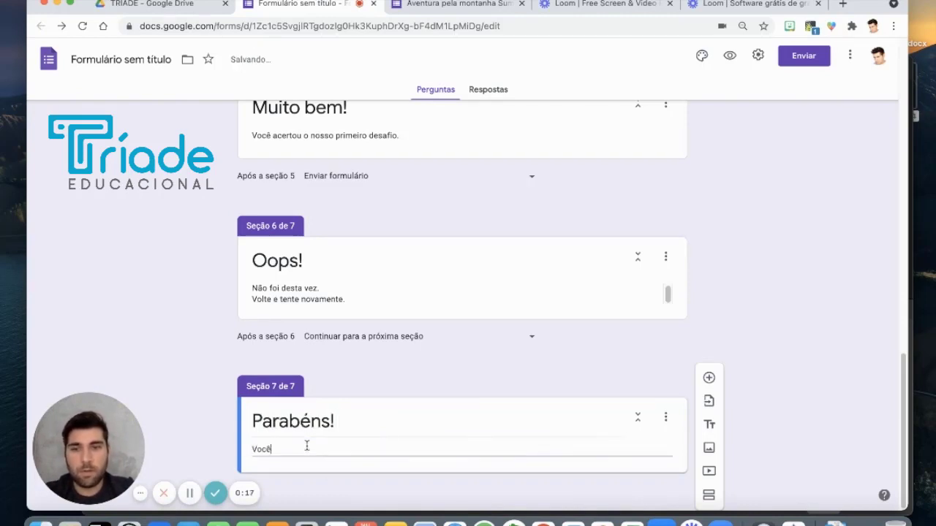
{"action": "type", "text": " respondeu todos os desaf"}
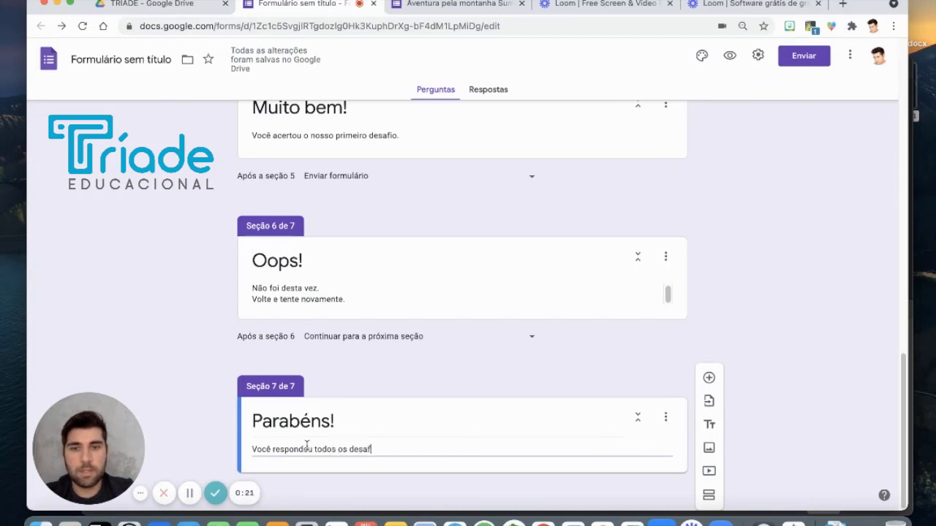
{"action": "type", "text": "ios."}
{"action": "key", "text": "Return"}
{"action": "type", "text": "Clique no"}
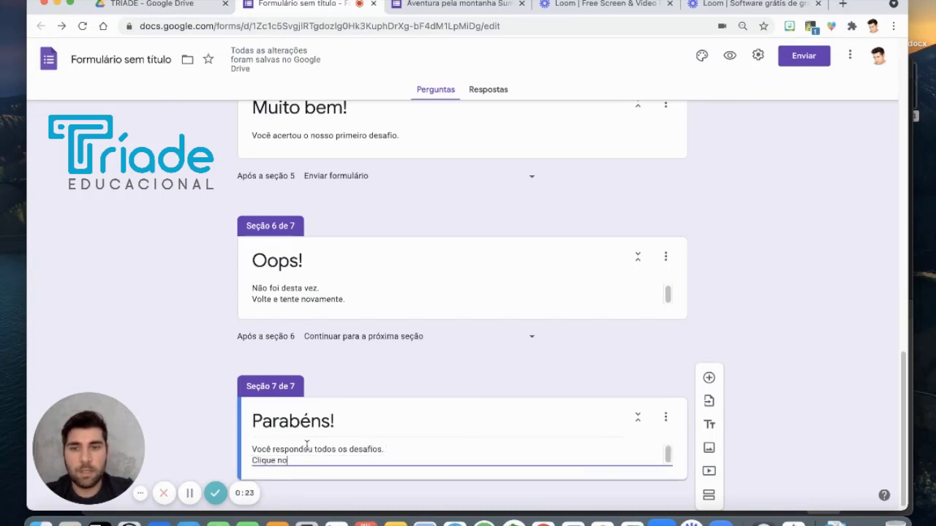
{"action": "type", "text": " botão"}
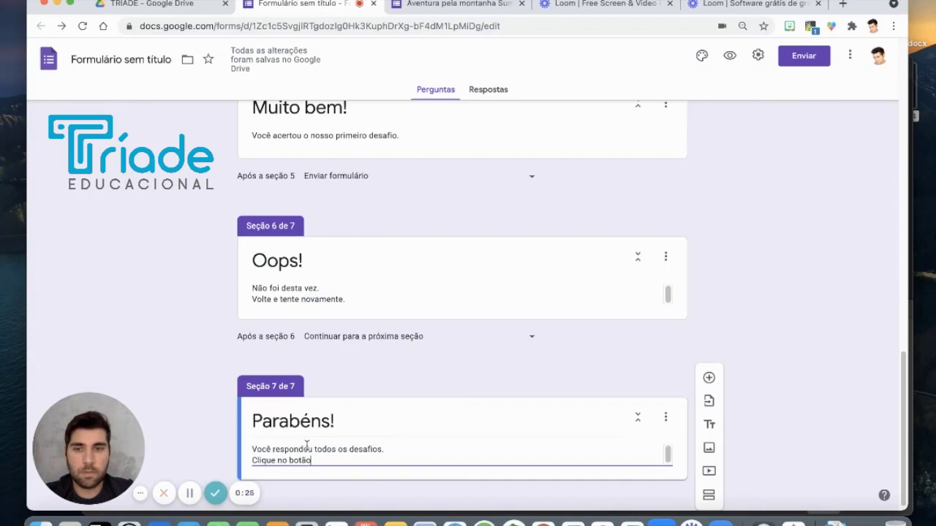
{"action": "type", "text": " abaixo para e"}
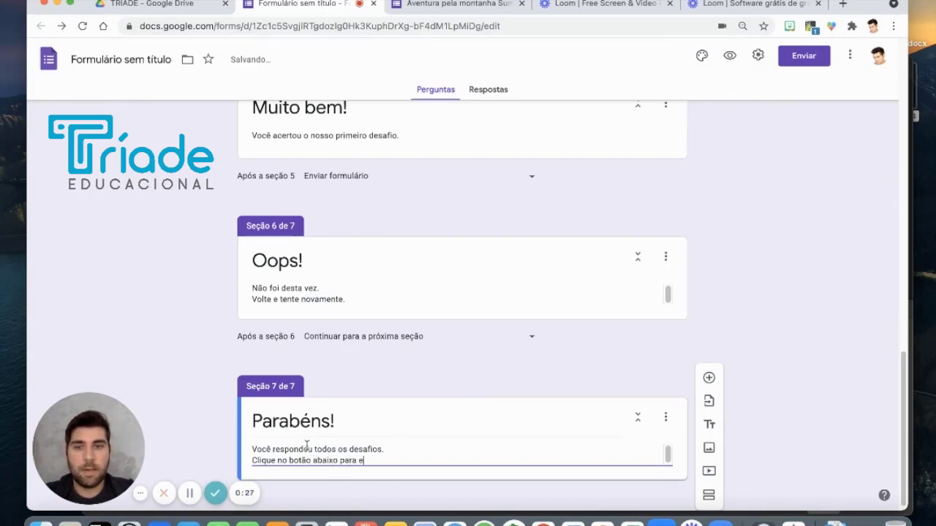
{"action": "type", "text": "nviar suas respostas."}
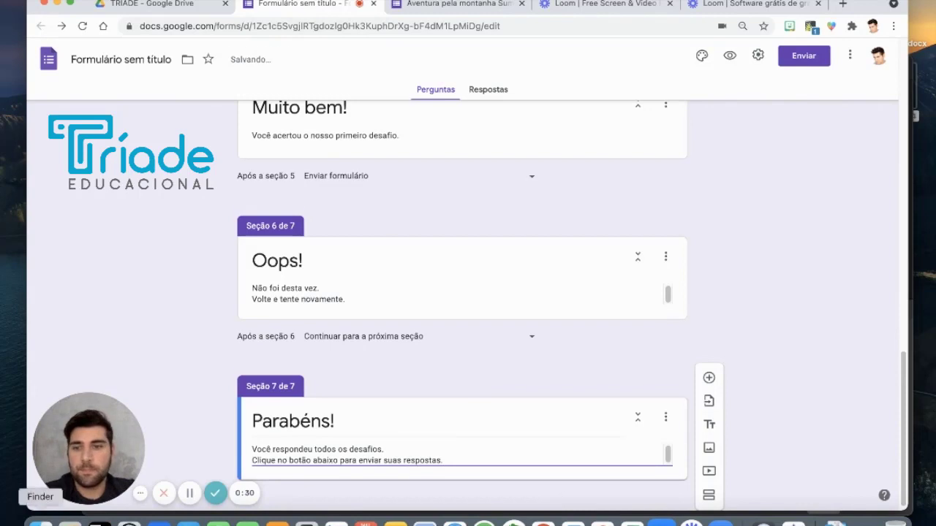
{"action": "left_click", "coordinate": [382, 408]}
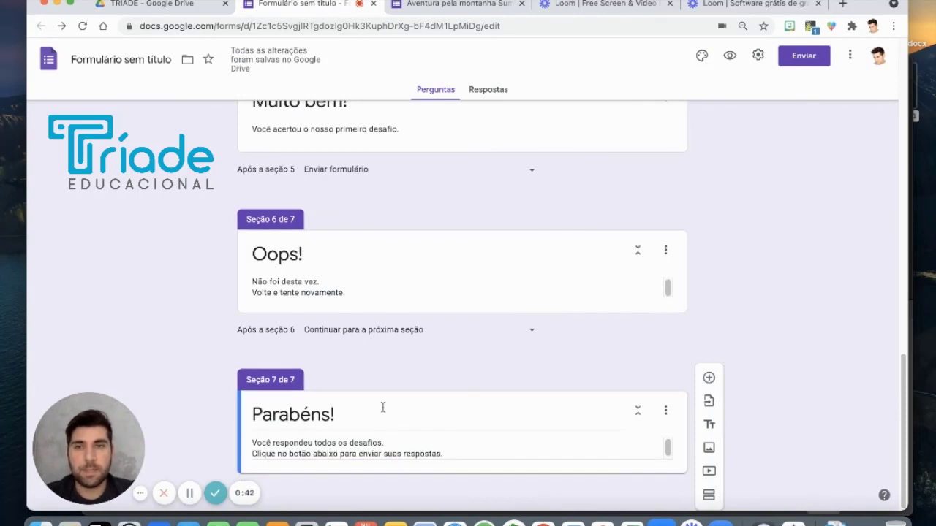
Step: Route section 5 (Muito bem!) to section 7 (Parabéns!) and section 6 (Oops!) back to section 4 (Desafio)
{"action": "scroll", "coordinate": [382, 408], "scroll_direction": "up", "scroll_amount": 3}
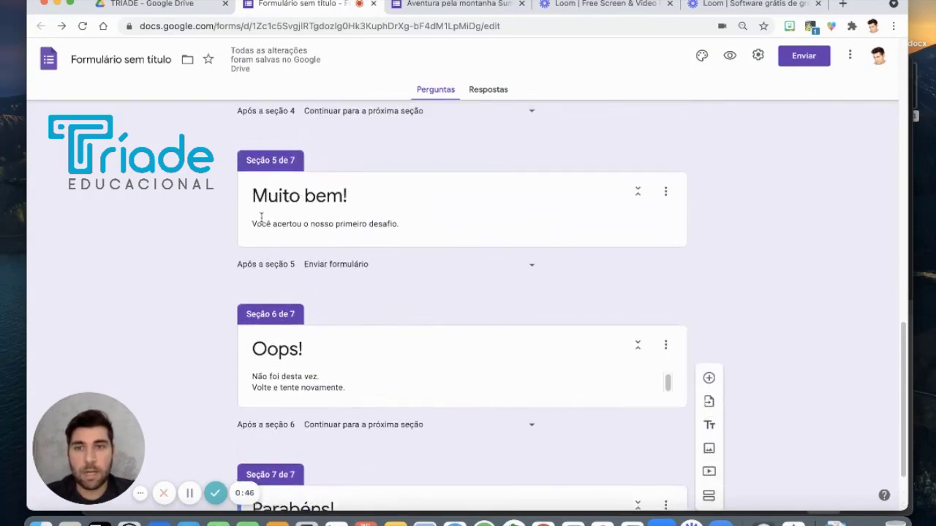
{"action": "left_click", "coordinate": [335, 266]}
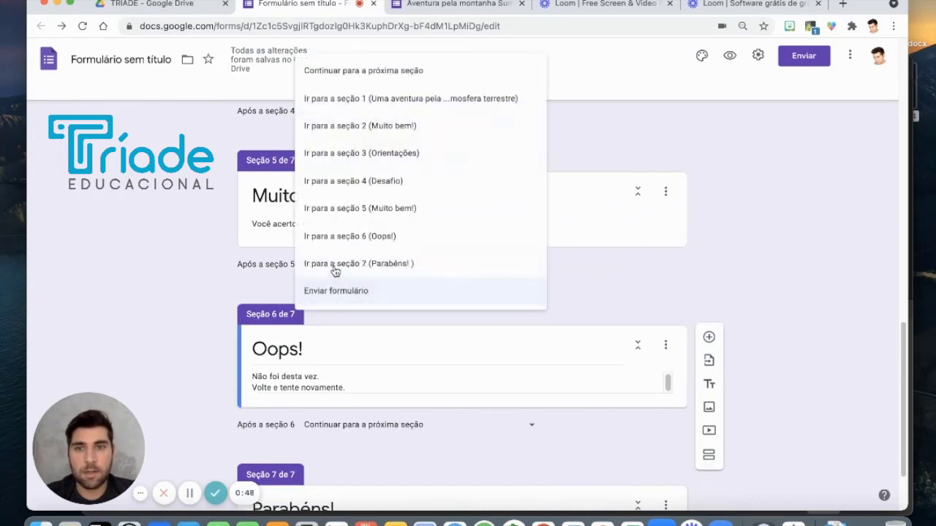
{"action": "left_click", "coordinate": [396, 264]}
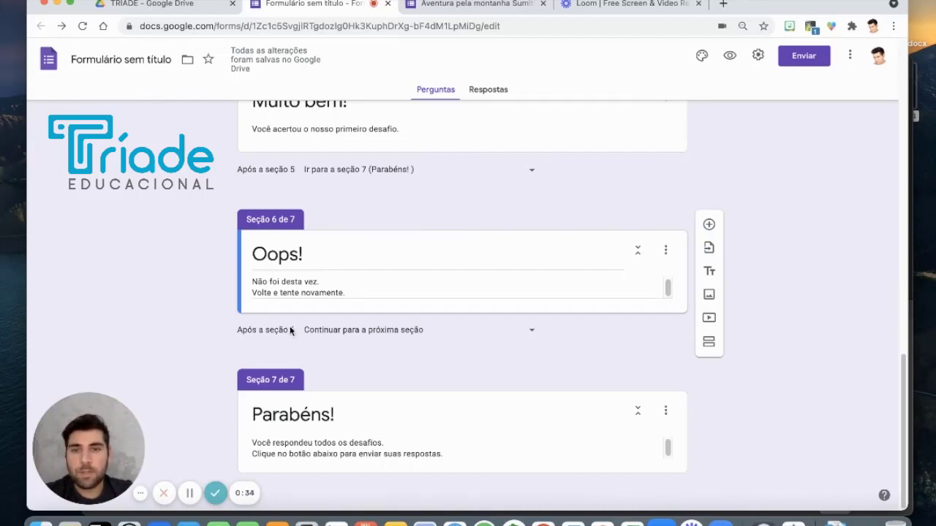
{"action": "left_click", "coordinate": [397, 331]}
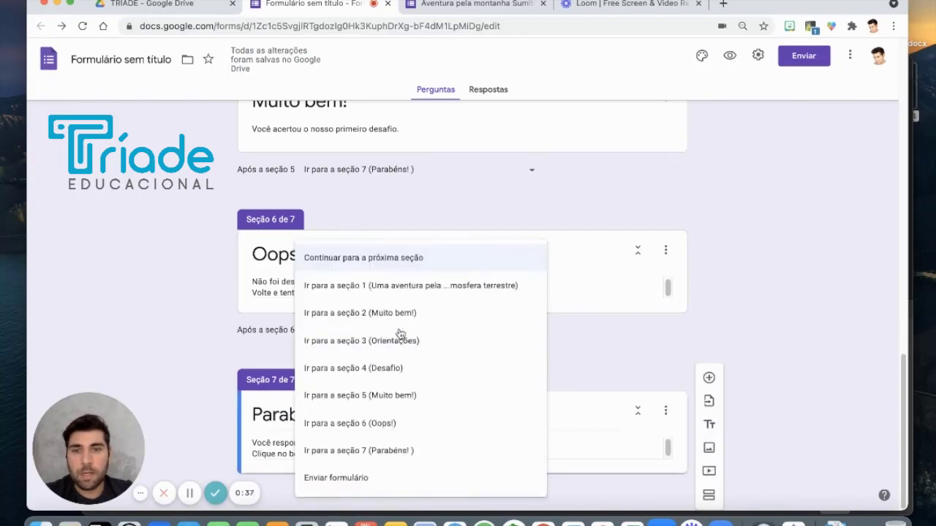
{"action": "left_click", "coordinate": [409, 370]}
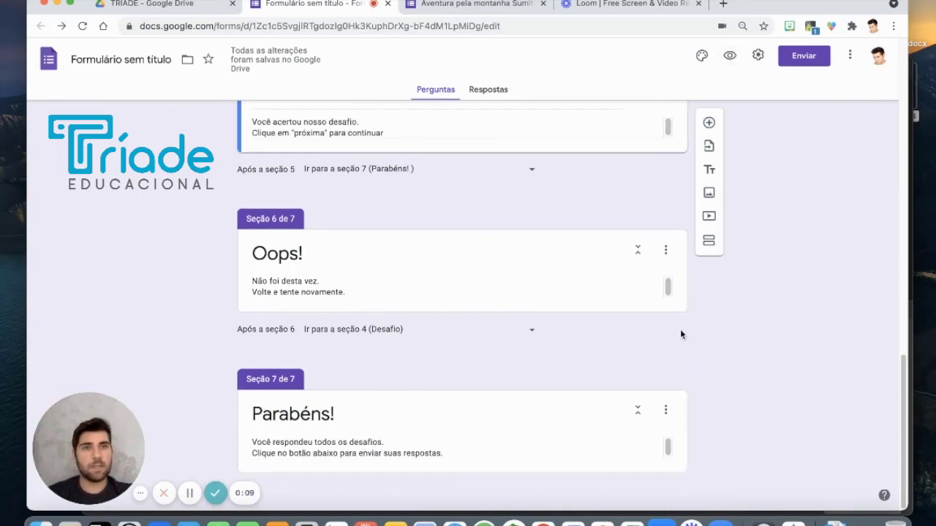
Step: Preview the form and test the success path by answering "Sim" and "c) 5", continuing through the "Parabéns!" section and submitting
{"action": "left_click", "coordinate": [732, 61]}
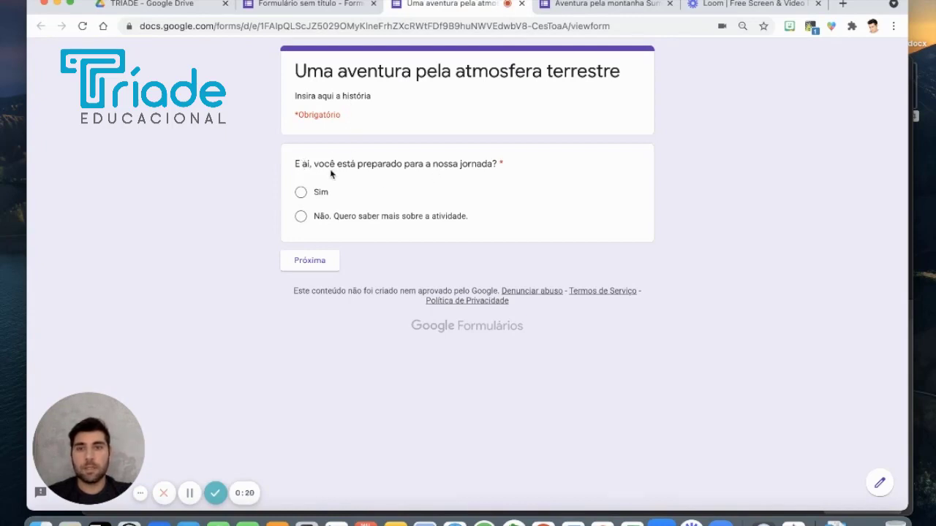
{"action": "left_click", "coordinate": [302, 194]}
{"action": "left_click", "coordinate": [320, 267]}
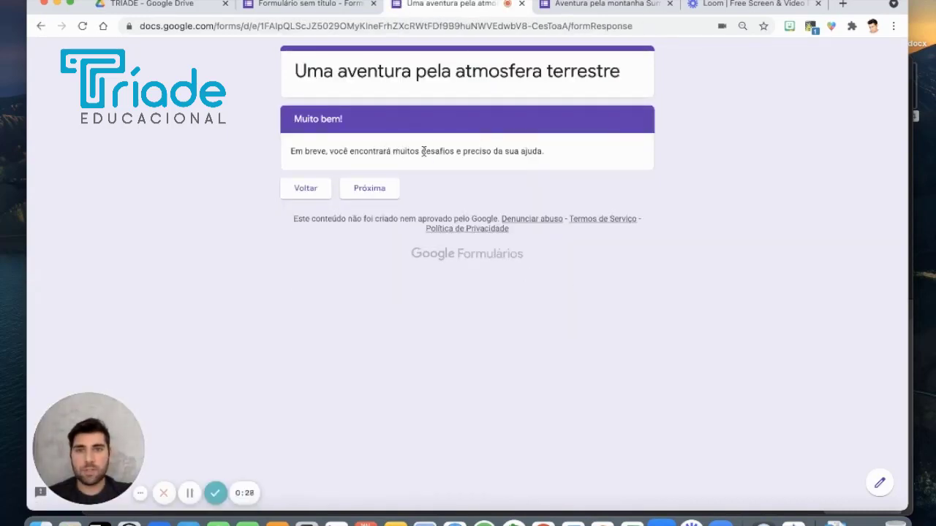
{"action": "left_click", "coordinate": [377, 192]}
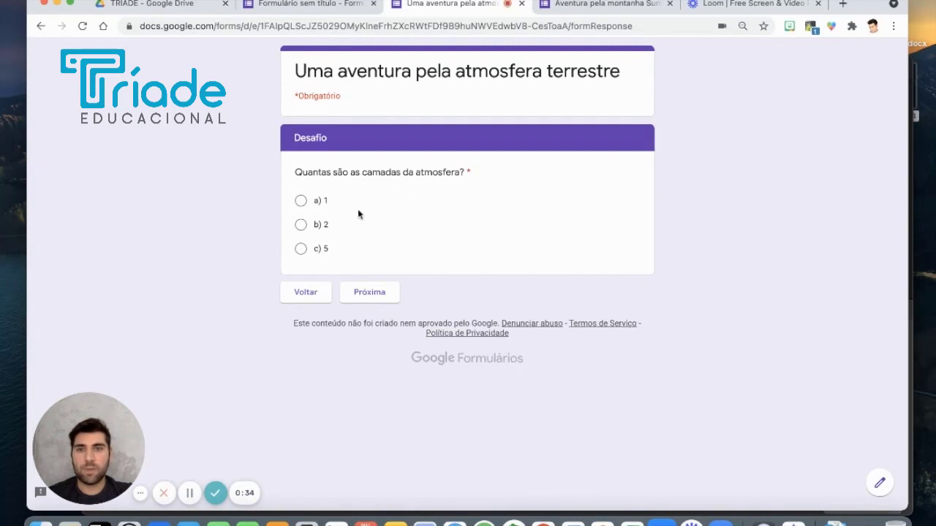
{"action": "left_click", "coordinate": [301, 250]}
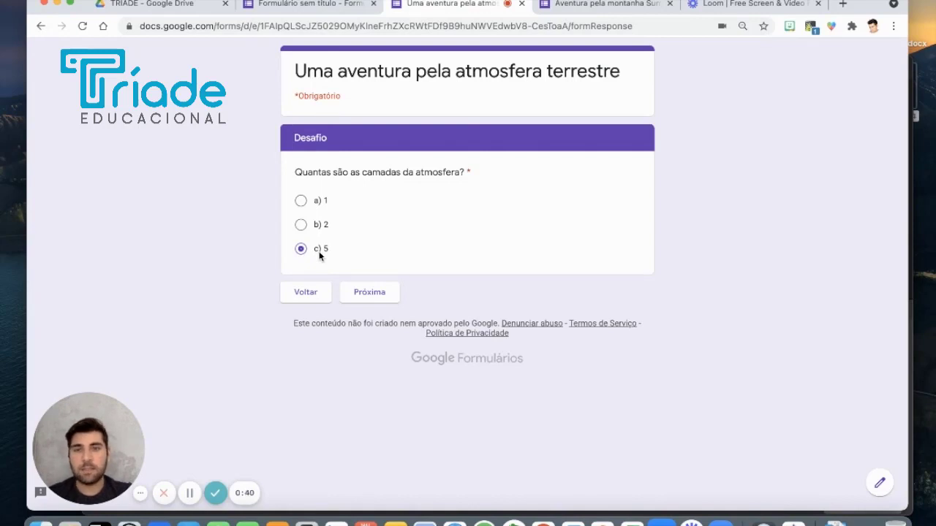
{"action": "left_click", "coordinate": [375, 300]}
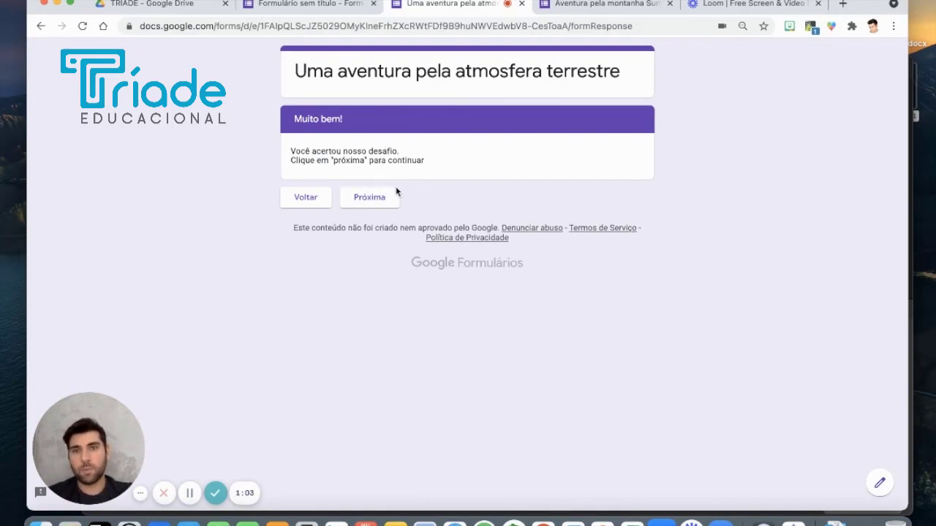
{"action": "left_click", "coordinate": [369, 204]}
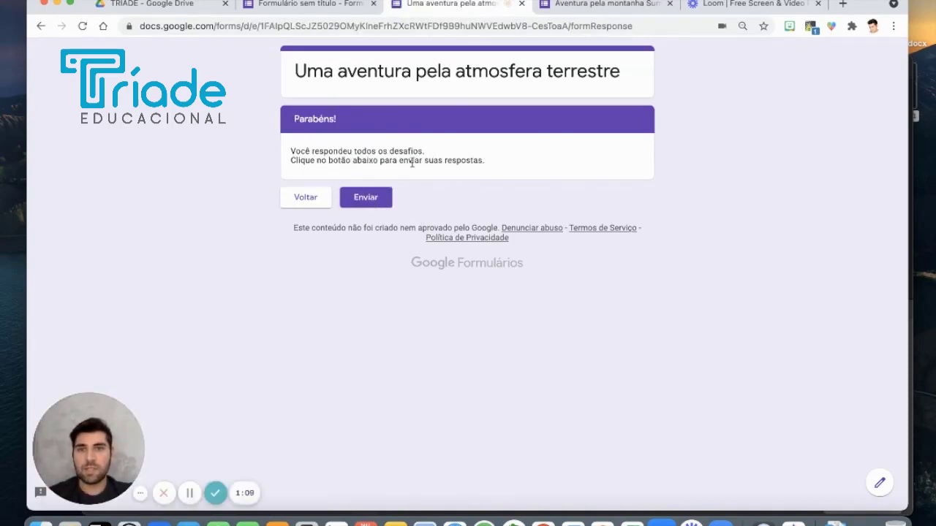
{"action": "left_click", "coordinate": [372, 202]}
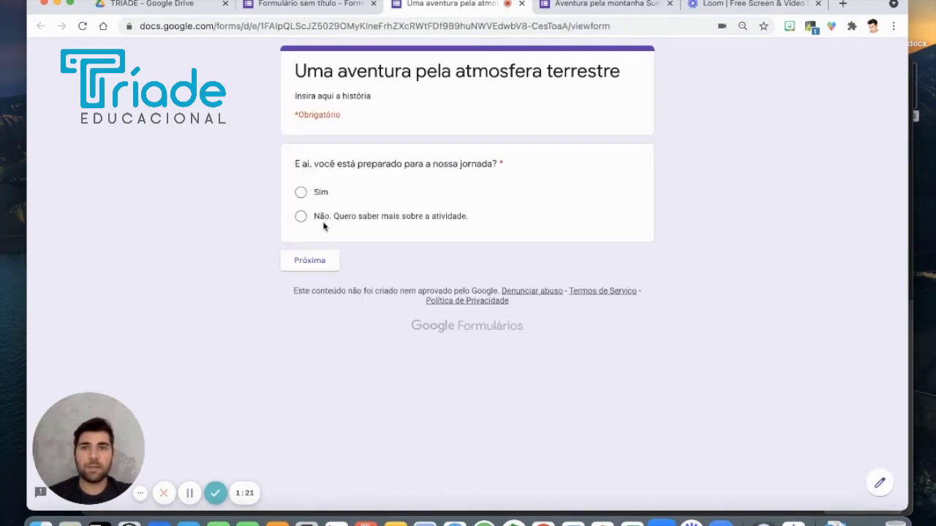
Step: Test the retry path with "Não. Quero saber mais sobre a atividade." and wrong answer "a) 1", continuing from "Oops!" to the challenge
{"action": "left_click", "coordinate": [300, 216]}
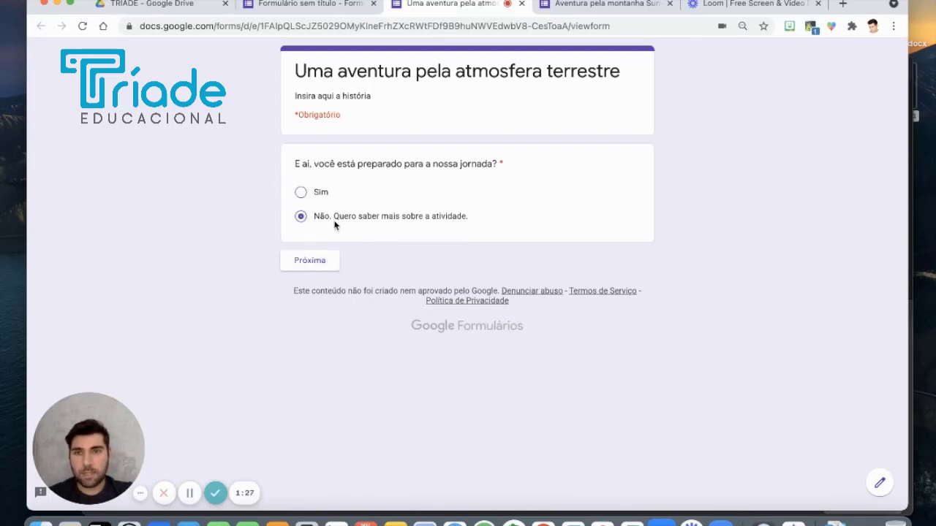
{"action": "left_click", "coordinate": [309, 263]}
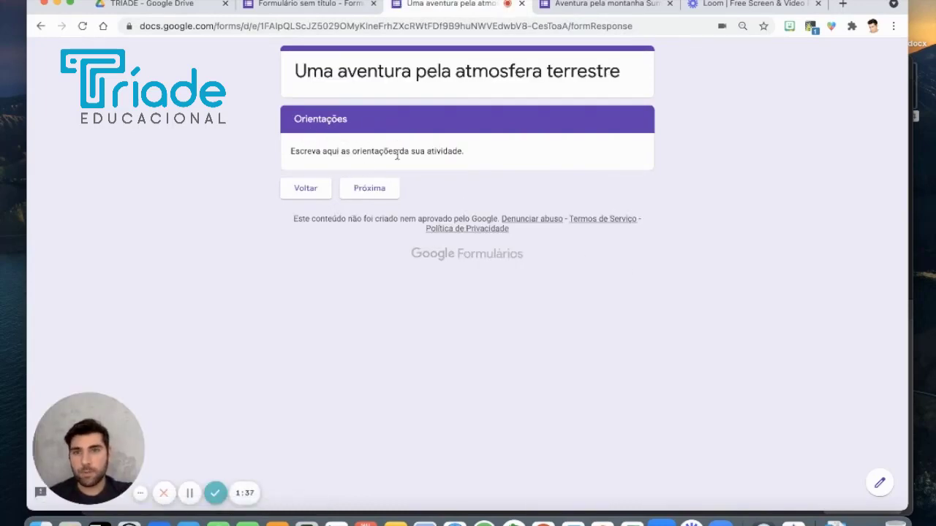
{"action": "left_click", "coordinate": [363, 190]}
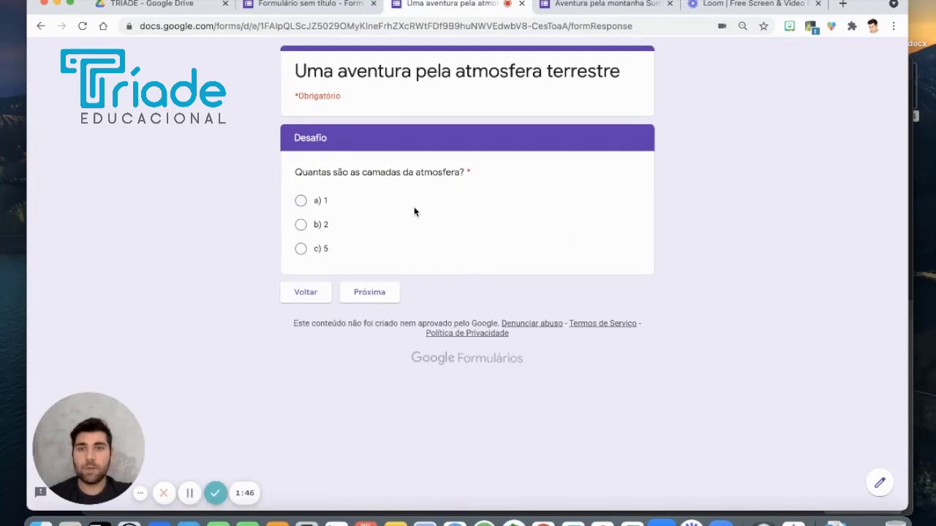
{"action": "left_click", "coordinate": [301, 201]}
{"action": "left_click", "coordinate": [377, 295]}
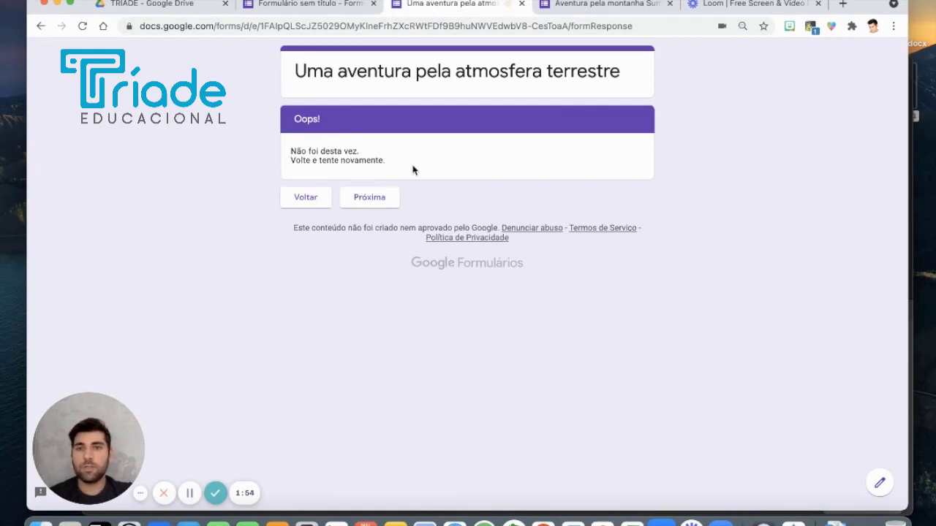
{"action": "left_click", "coordinate": [380, 206]}
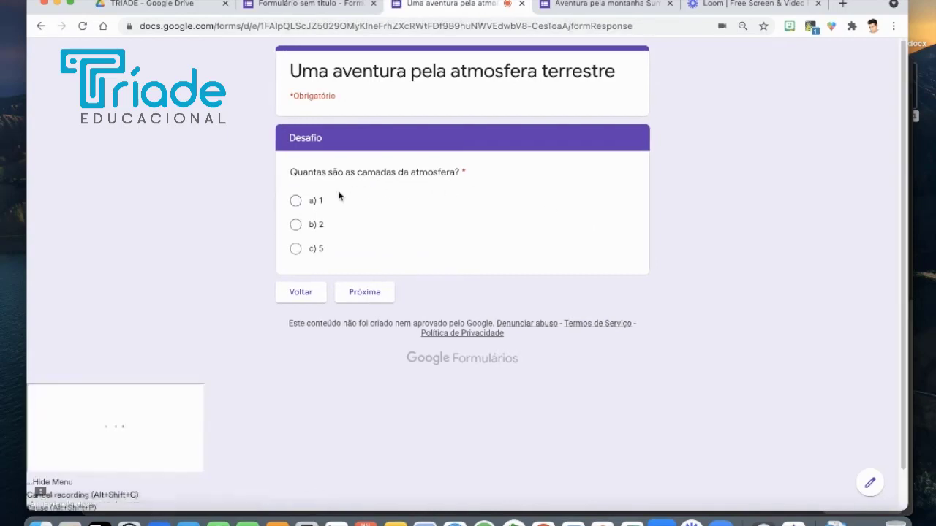
Step: Change the atmosphere layers answer to "c) 5" in the preview and continue to the following section
{"action": "left_click", "coordinate": [337, 196]}
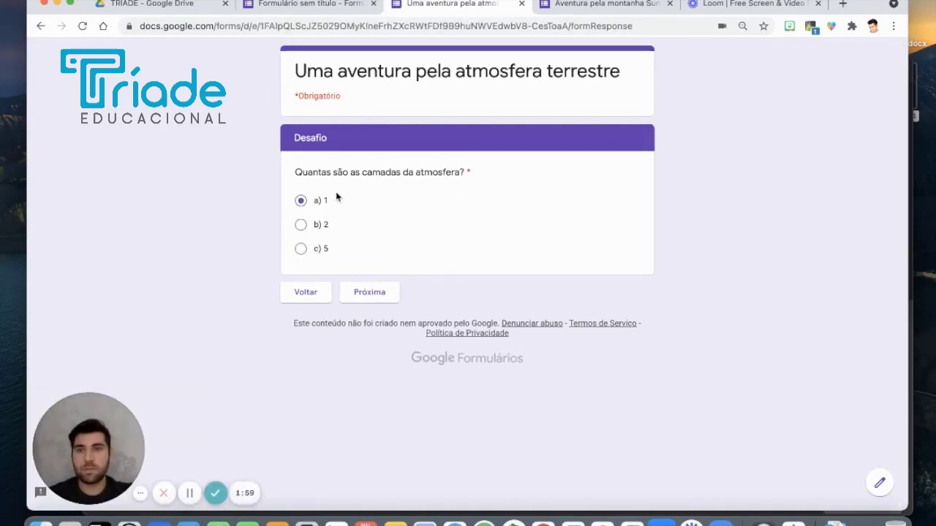
{"action": "left_click", "coordinate": [302, 250]}
{"action": "left_click", "coordinate": [367, 298]}
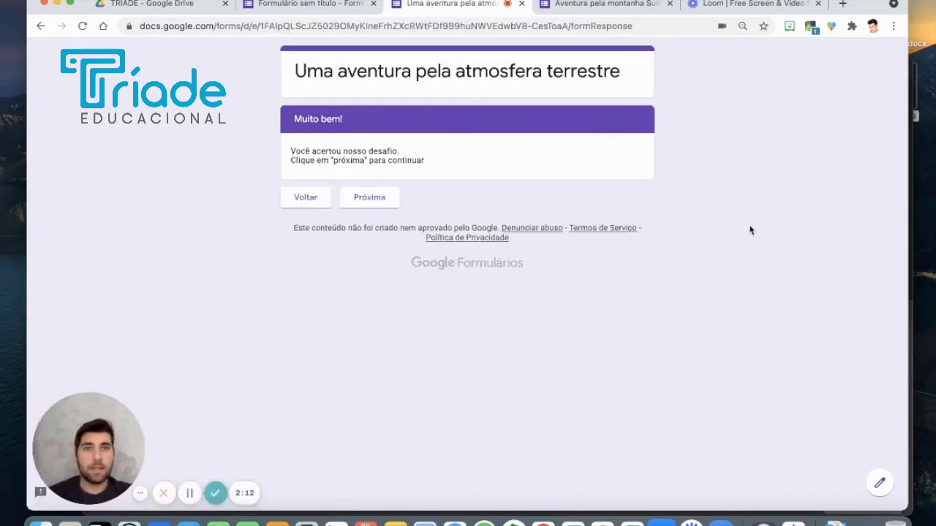
Step: Examine the example form "Aventura pela montanha Sumitt", reviewing its story, character images, trail map and the "Desafio 1 - O vilarejo Cliff" section
{"action": "left_click", "coordinate": [572, 7]}
{"action": "scroll", "coordinate": [475, 190], "scroll_direction": "up", "scroll_amount": 15}
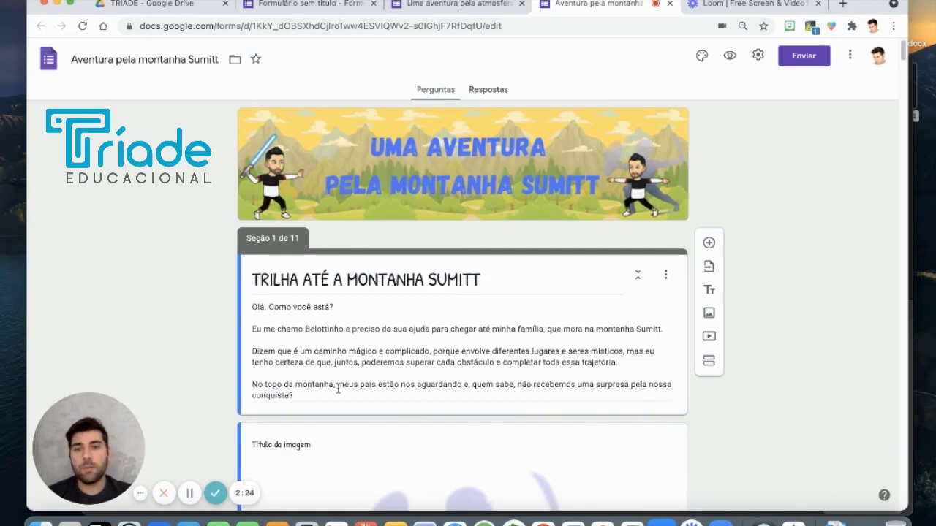
{"action": "scroll", "coordinate": [338, 389], "scroll_direction": "down", "scroll_amount": 3}
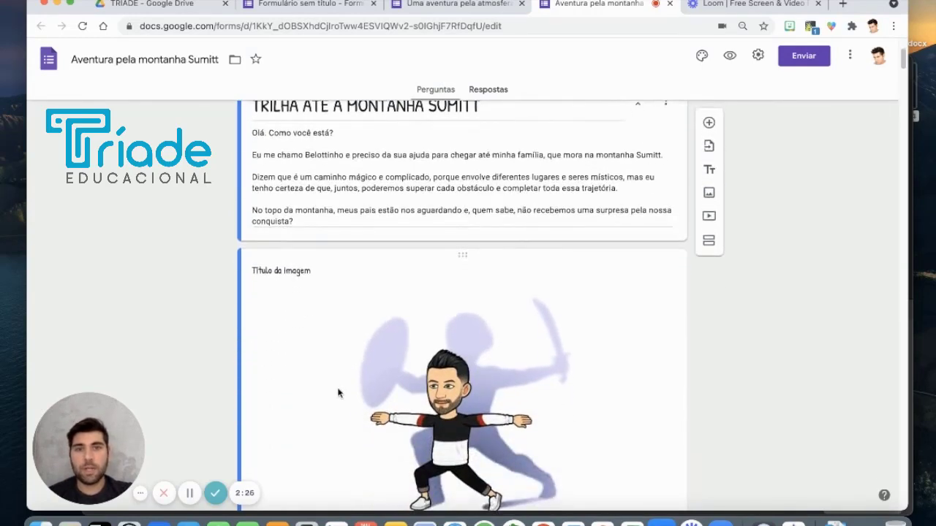
{"action": "scroll", "coordinate": [337, 393], "scroll_direction": "down", "scroll_amount": 4}
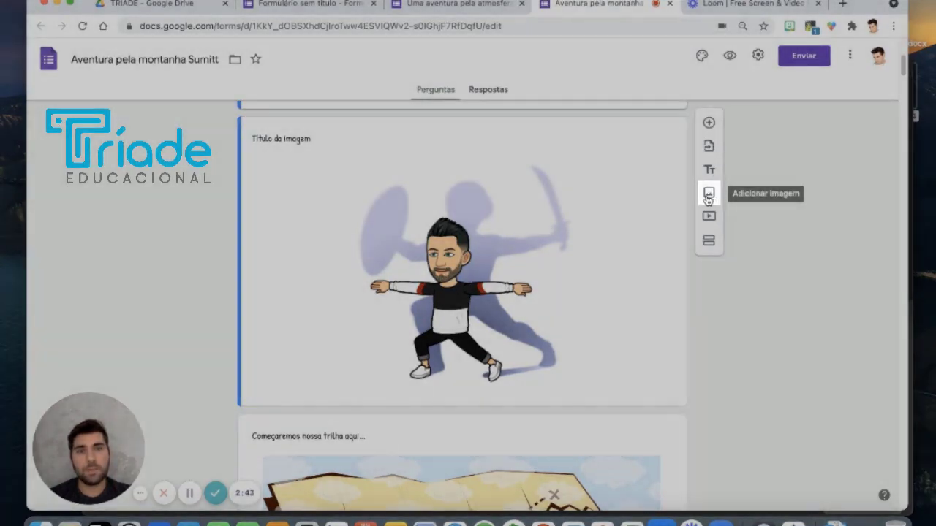
{"action": "scroll", "coordinate": [480, 251], "scroll_direction": "down", "scroll_amount": 3}
{"action": "scroll", "coordinate": [480, 252], "scroll_direction": "down", "scroll_amount": 6}
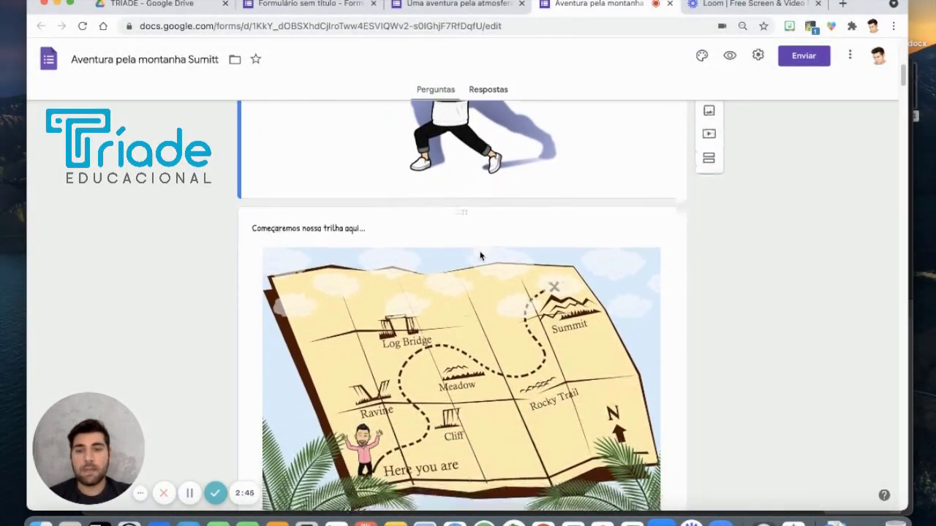
{"action": "scroll", "coordinate": [481, 255], "scroll_direction": "down", "scroll_amount": 1}
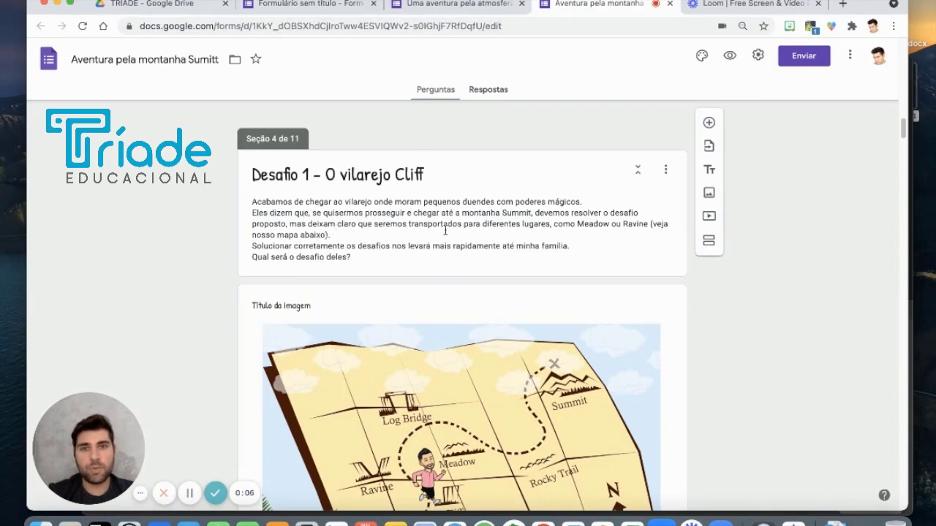
{"action": "scroll", "coordinate": [446, 231], "scroll_direction": "down", "scroll_amount": 9}
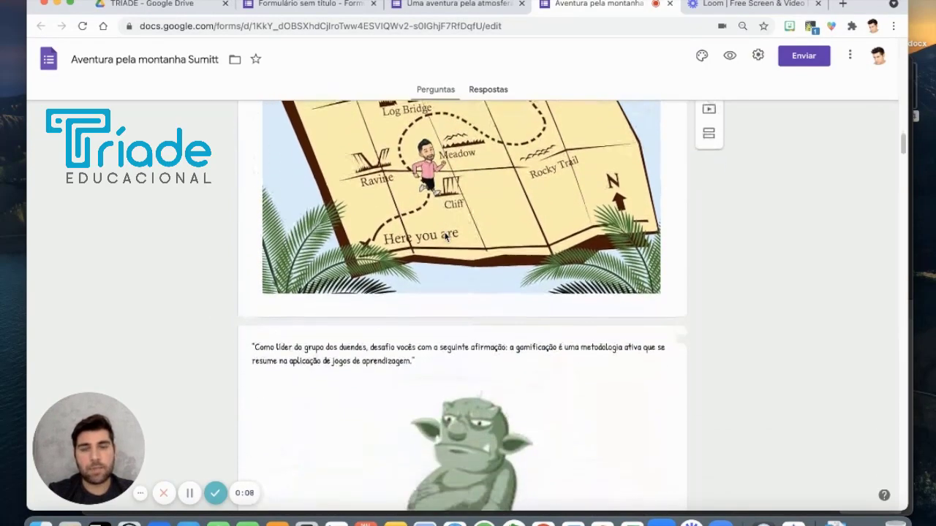
{"action": "scroll", "coordinate": [445, 234], "scroll_direction": "down", "scroll_amount": 7}
{"action": "scroll", "coordinate": [467, 281], "scroll_direction": "up", "scroll_amount": 3}
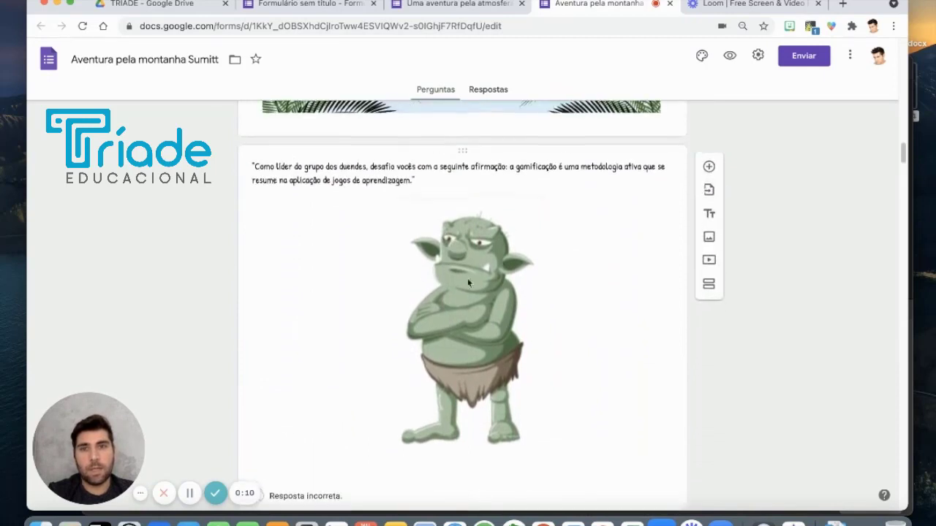
Step: Examine the goblin leader's challenge, its answer options, and the section 5 explanation with the Ravine position on the trail map
{"action": "scroll", "coordinate": [470, 283], "scroll_direction": "down", "scroll_amount": 1}
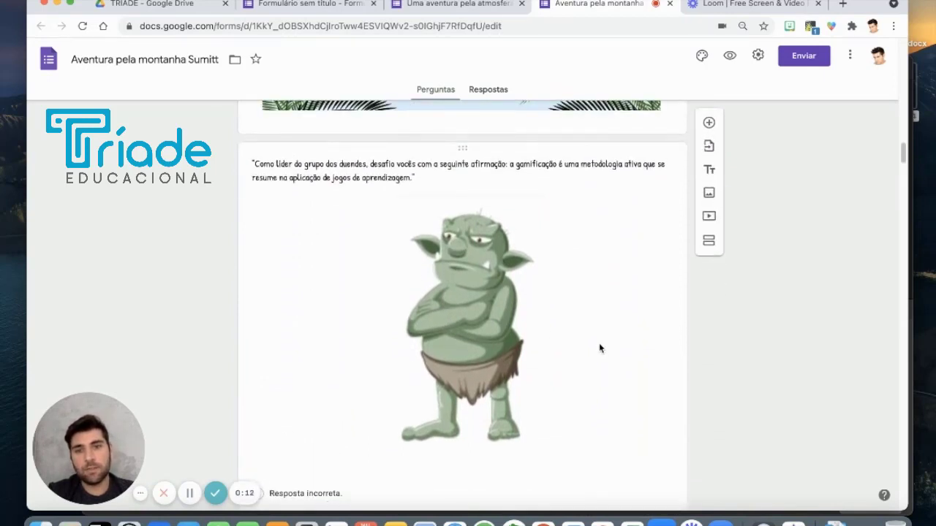
{"action": "scroll", "coordinate": [599, 349], "scroll_direction": "down", "scroll_amount": 3}
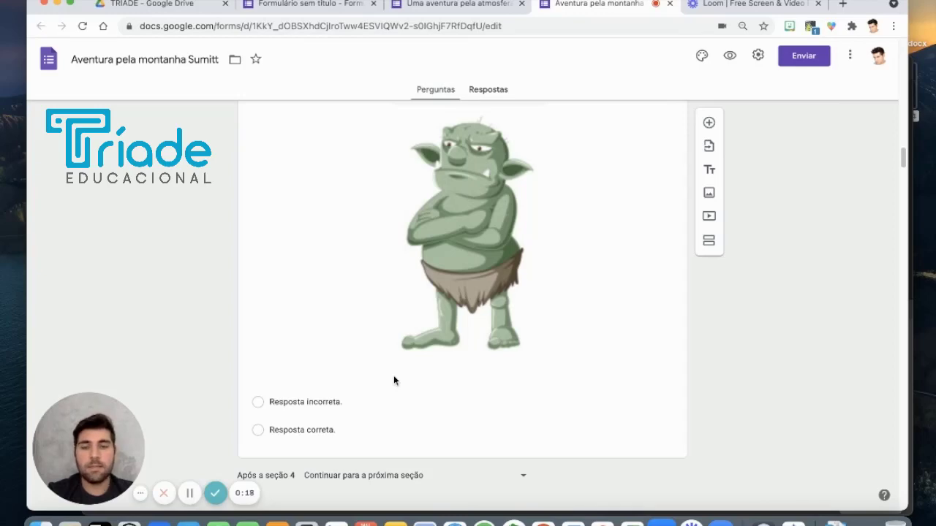
{"action": "scroll", "coordinate": [393, 381], "scroll_direction": "down", "scroll_amount": 14}
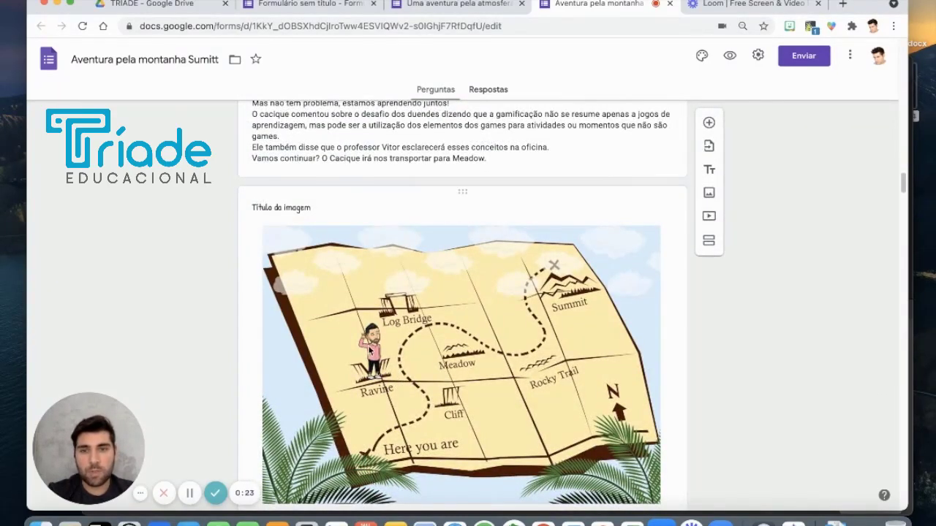
{"action": "scroll", "coordinate": [371, 355], "scroll_direction": "down", "scroll_amount": 1}
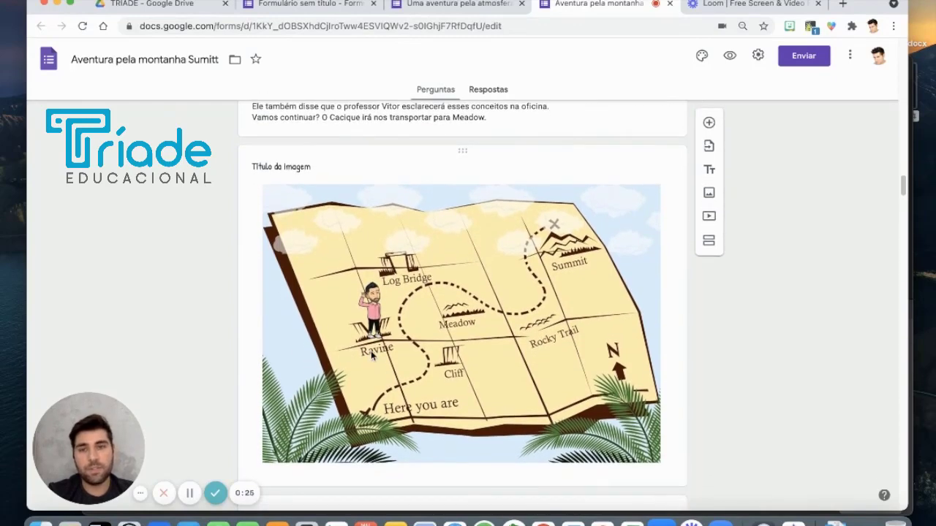
{"action": "scroll", "coordinate": [372, 356], "scroll_direction": "down", "scroll_amount": 6}
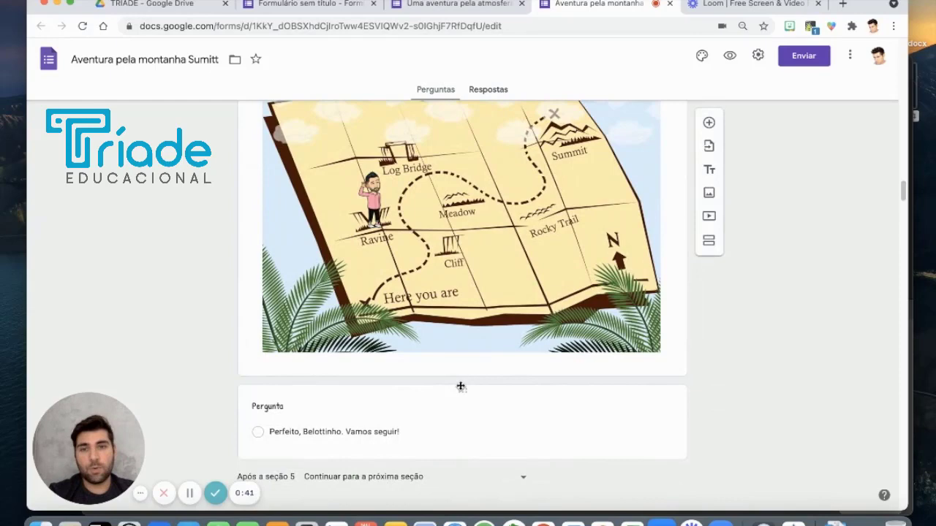
{"action": "scroll", "coordinate": [461, 386], "scroll_direction": "down", "scroll_amount": 3}
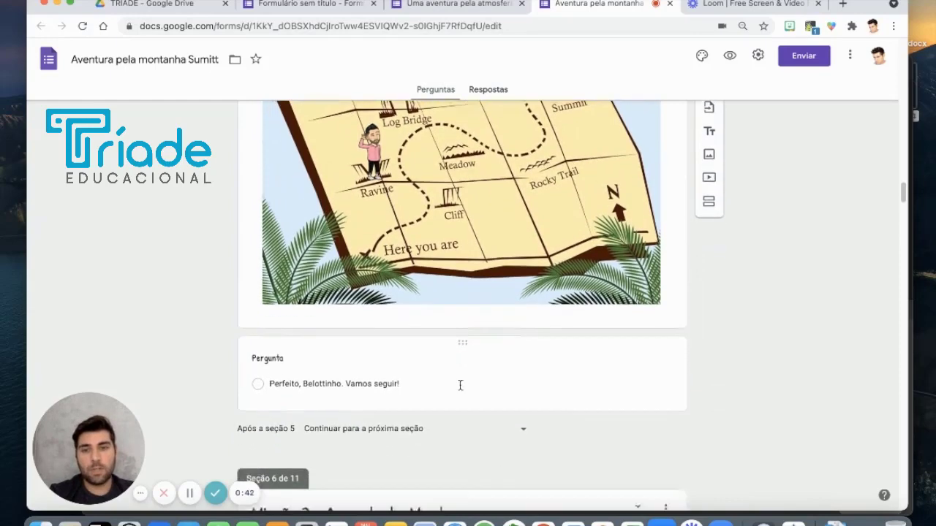
{"action": "scroll", "coordinate": [461, 388], "scroll_direction": "down", "scroll_amount": 4}
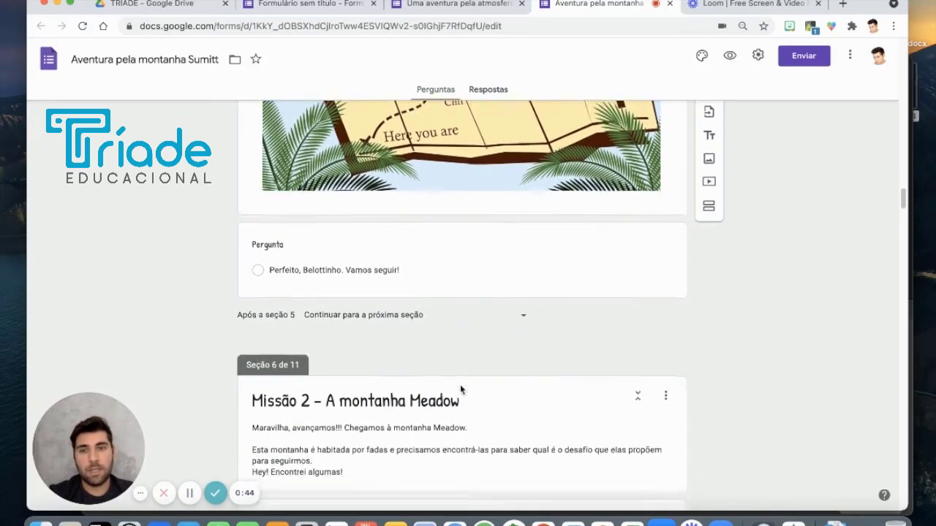
Step: Review "Missão 2 - A montanha Meadow" with its fairy challenge and the "A floresta Log Bridge" section with its map and centaur explanation
{"action": "scroll", "coordinate": [460, 386], "scroll_direction": "down", "scroll_amount": 4}
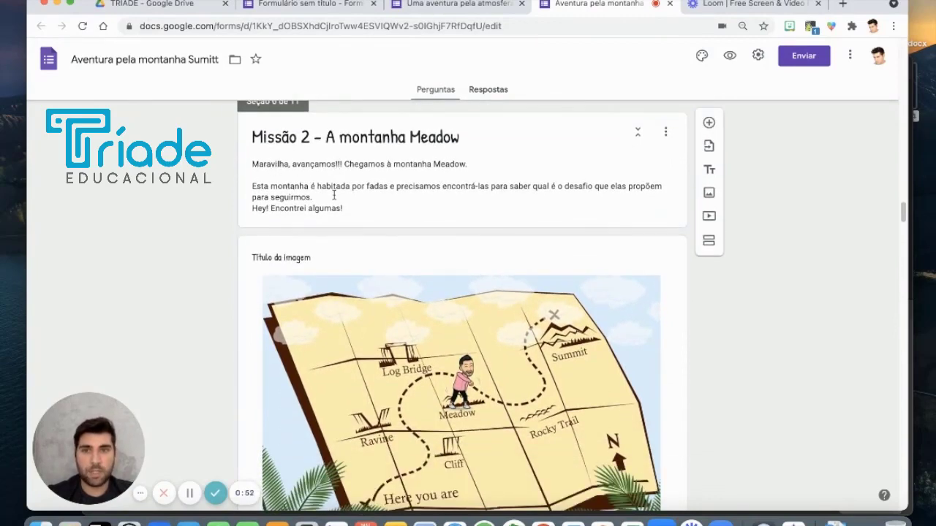
{"action": "scroll", "coordinate": [335, 196], "scroll_direction": "down", "scroll_amount": 6}
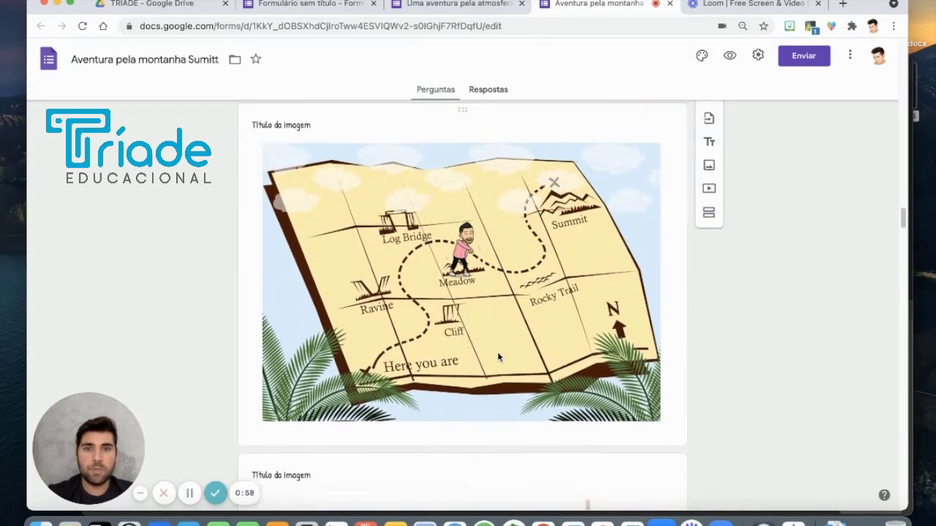
{"action": "scroll", "coordinate": [497, 351], "scroll_direction": "down", "scroll_amount": 3}
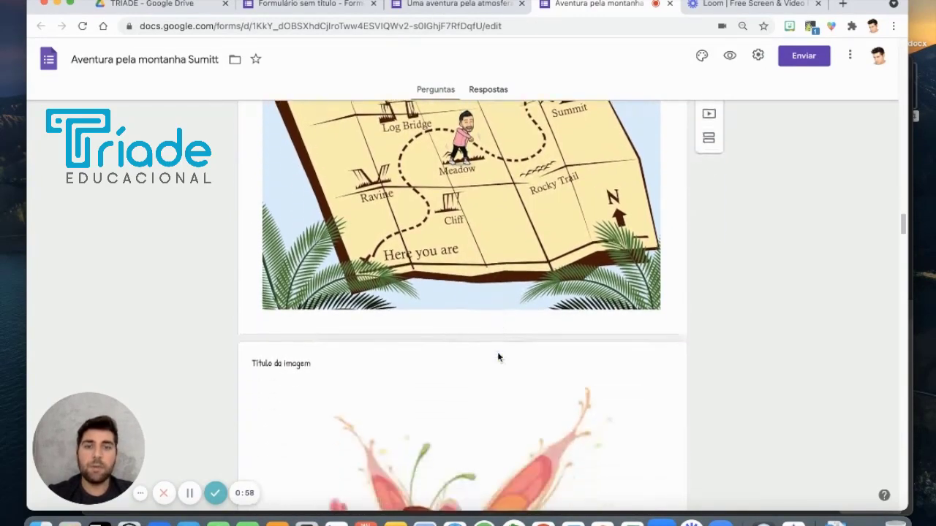
{"action": "scroll", "coordinate": [498, 357], "scroll_direction": "down", "scroll_amount": 6}
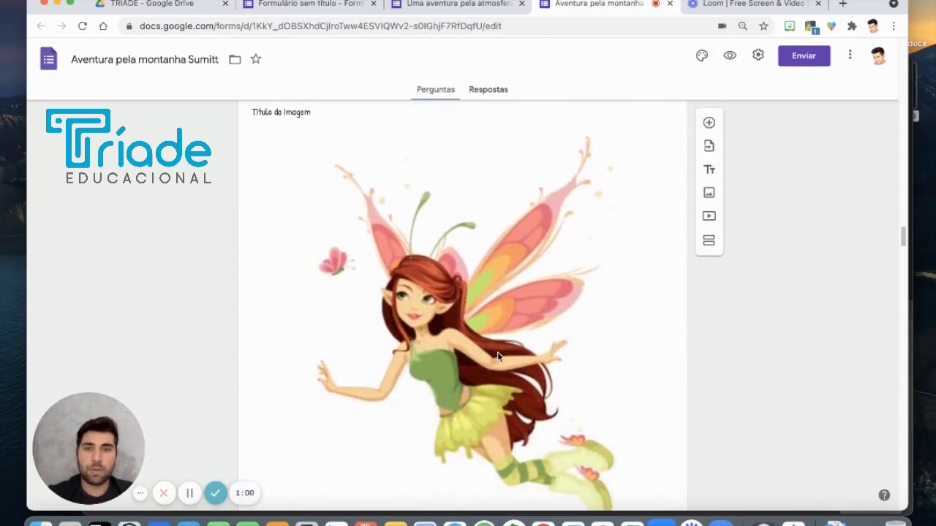
{"action": "scroll", "coordinate": [498, 356], "scroll_direction": "down", "scroll_amount": 8}
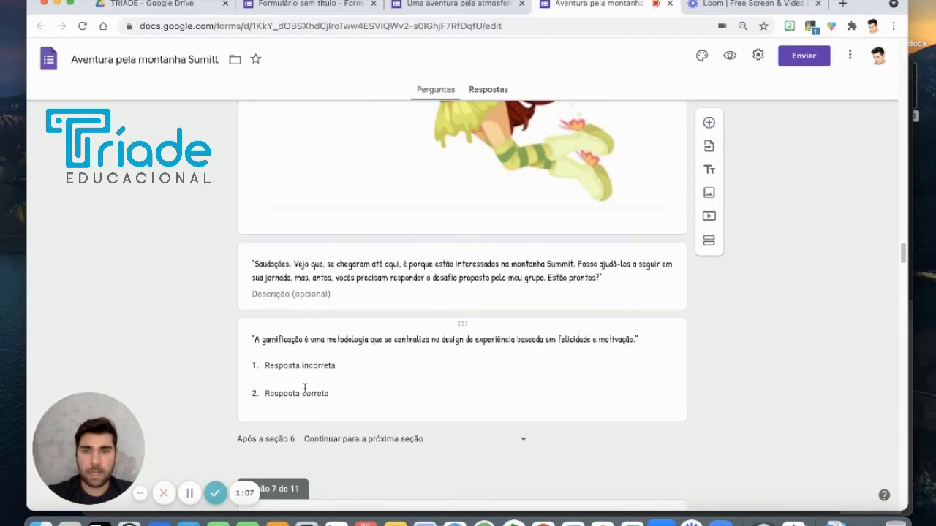
{"action": "scroll", "coordinate": [305, 387], "scroll_direction": "down", "scroll_amount": 6}
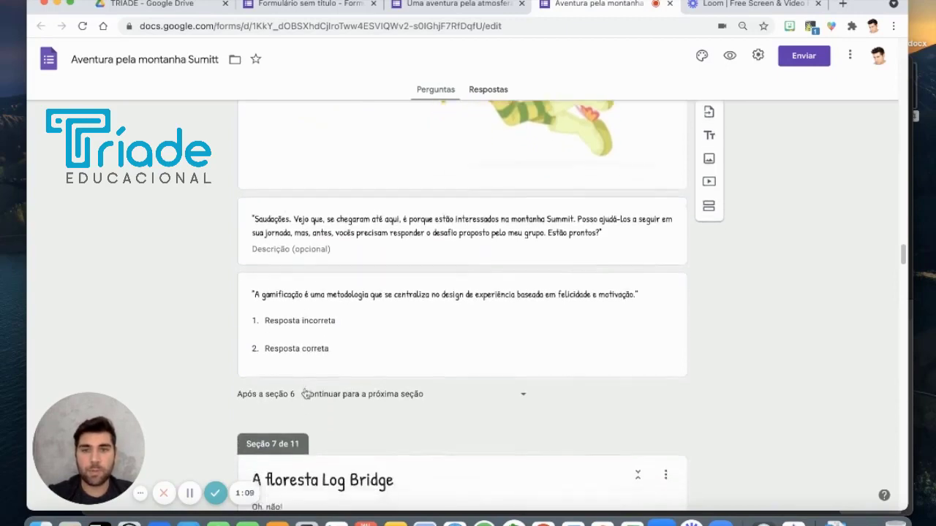
{"action": "scroll", "coordinate": [305, 387], "scroll_direction": "down", "scroll_amount": 3}
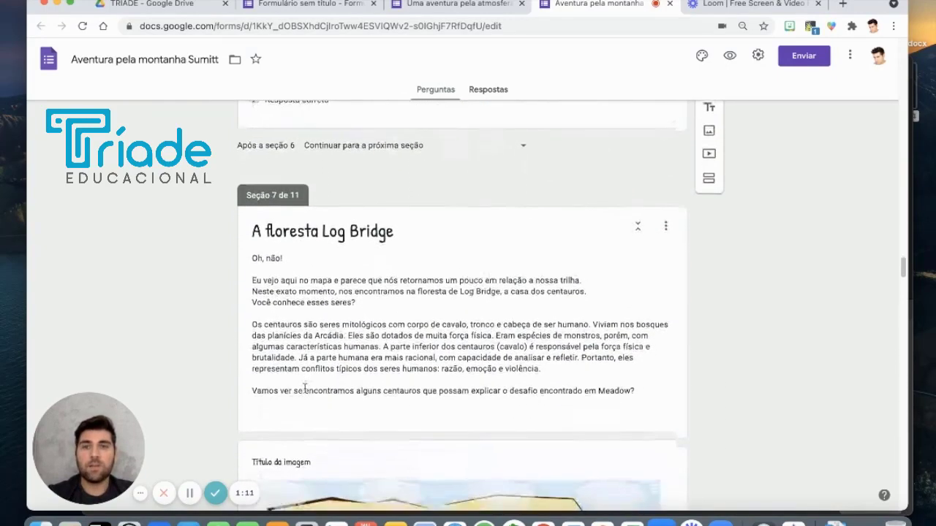
{"action": "scroll", "coordinate": [373, 339], "scroll_direction": "down", "scroll_amount": 6}
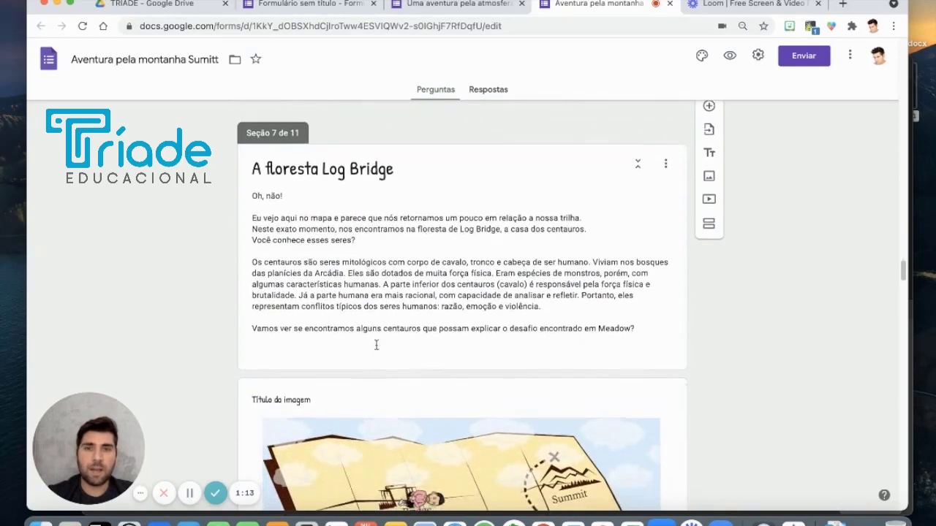
{"action": "scroll", "coordinate": [379, 375], "scroll_direction": "down", "scroll_amount": 4}
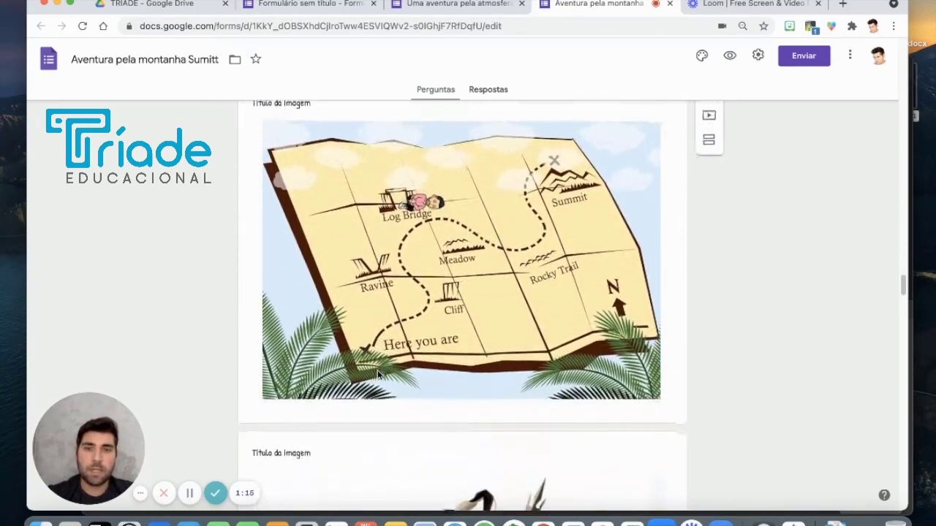
{"action": "scroll", "coordinate": [377, 374], "scroll_direction": "down", "scroll_amount": 7}
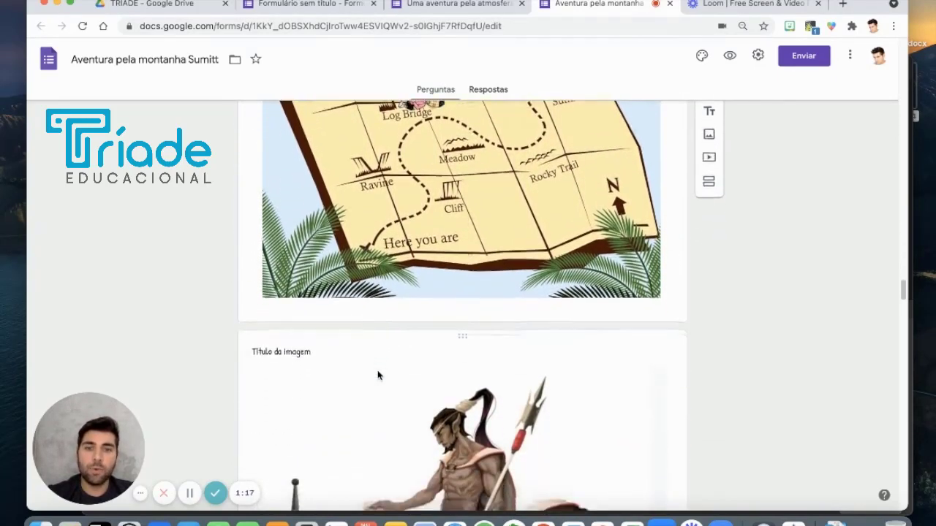
{"action": "scroll", "coordinate": [378, 370], "scroll_direction": "down", "scroll_amount": 2}
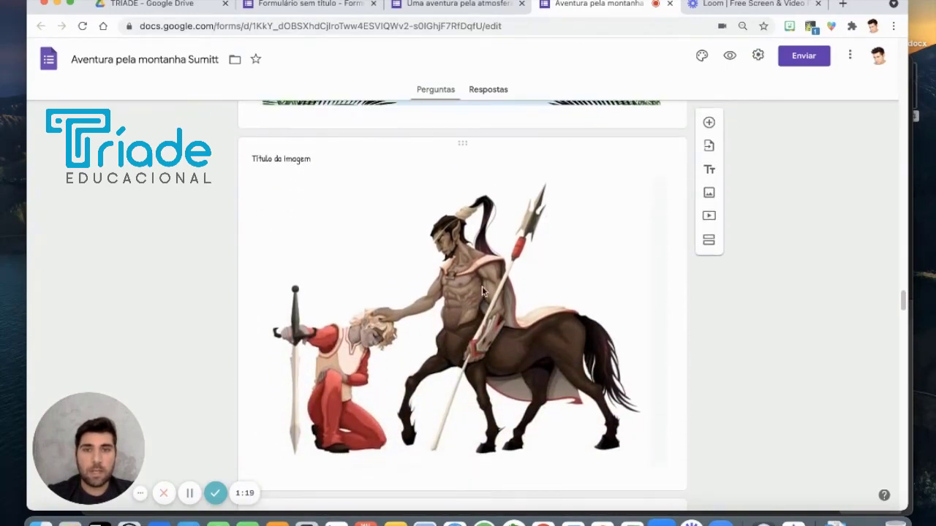
{"action": "scroll", "coordinate": [555, 336], "scroll_direction": "down", "scroll_amount": 9}
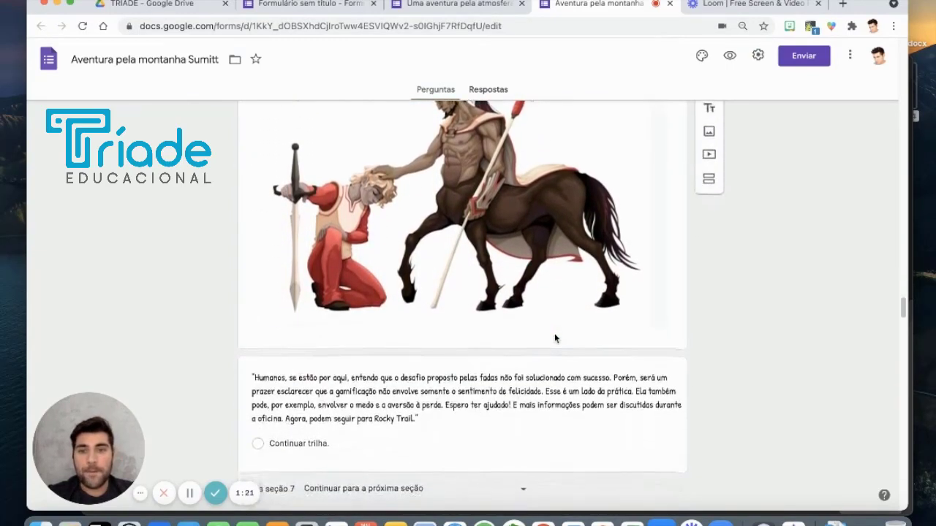
Step: Examine "Missão 3 - O planalto Rocky Trail" with its Medusa challenge and answer options, plus the "A montanha Summit" arrival section
{"action": "scroll", "coordinate": [555, 336], "scroll_direction": "down", "scroll_amount": 7}
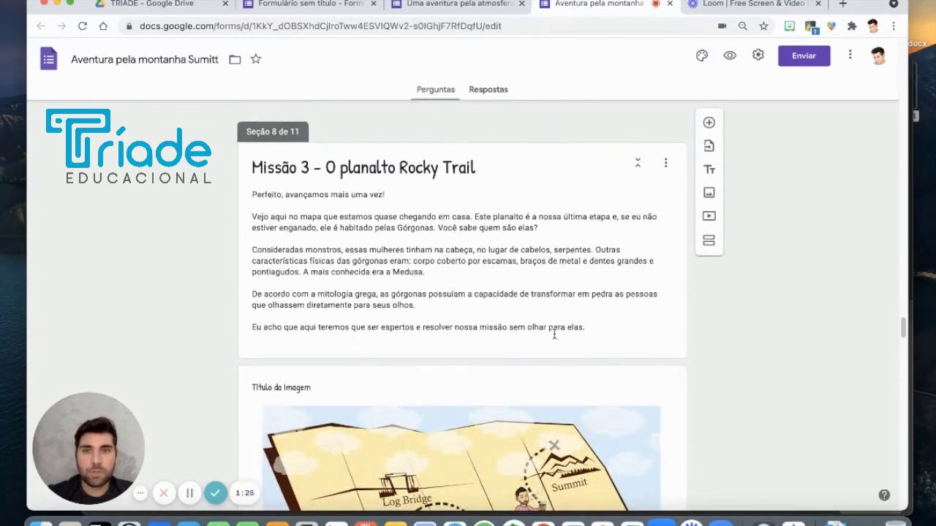
{"action": "scroll", "coordinate": [555, 335], "scroll_direction": "down", "scroll_amount": 1}
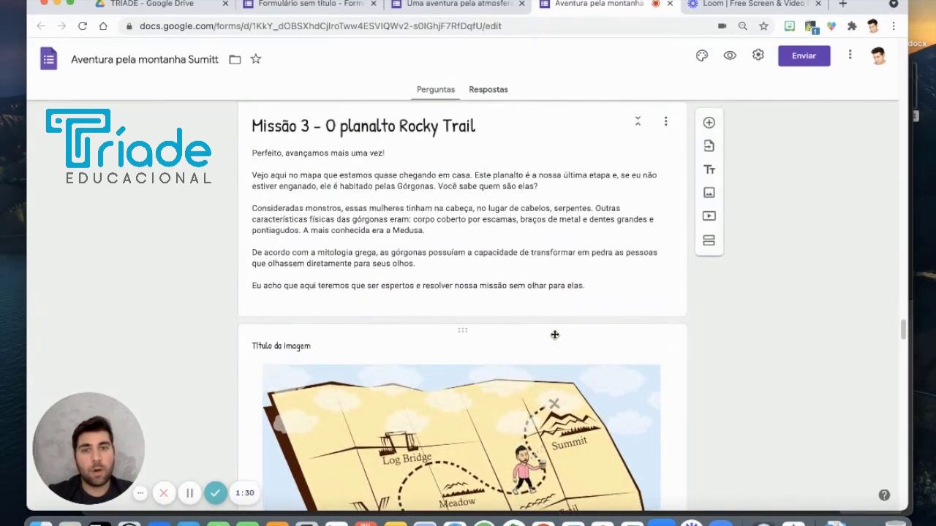
{"action": "scroll", "coordinate": [554, 335], "scroll_direction": "down", "scroll_amount": 14}
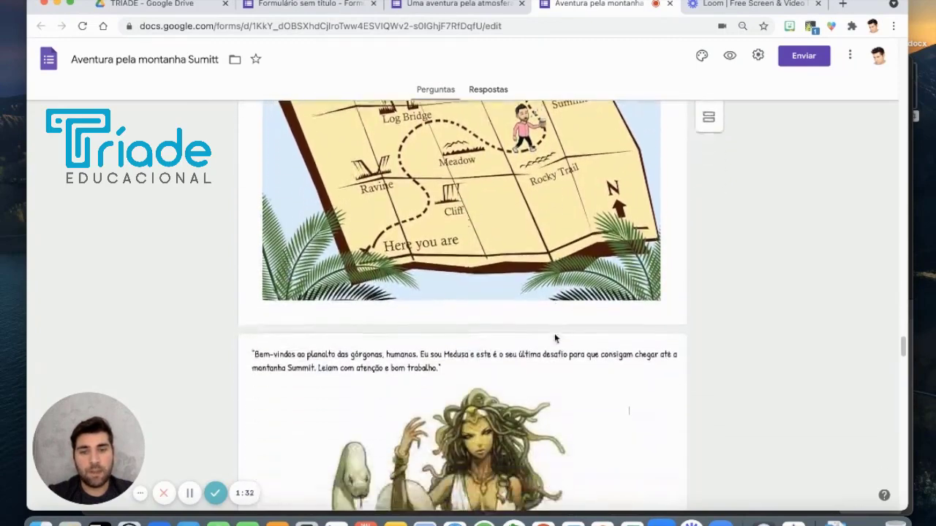
{"action": "scroll", "coordinate": [555, 337], "scroll_direction": "down", "scroll_amount": 4}
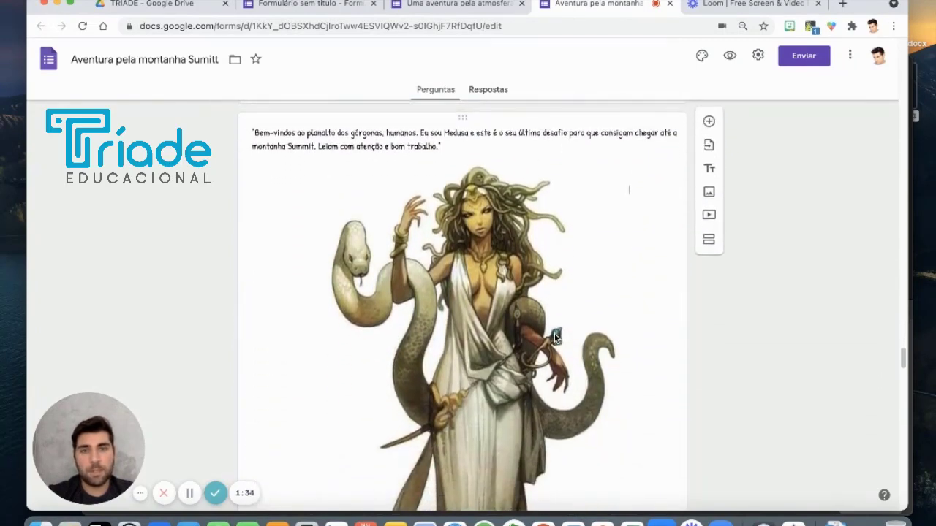
{"action": "scroll", "coordinate": [554, 334], "scroll_direction": "down", "scroll_amount": 14}
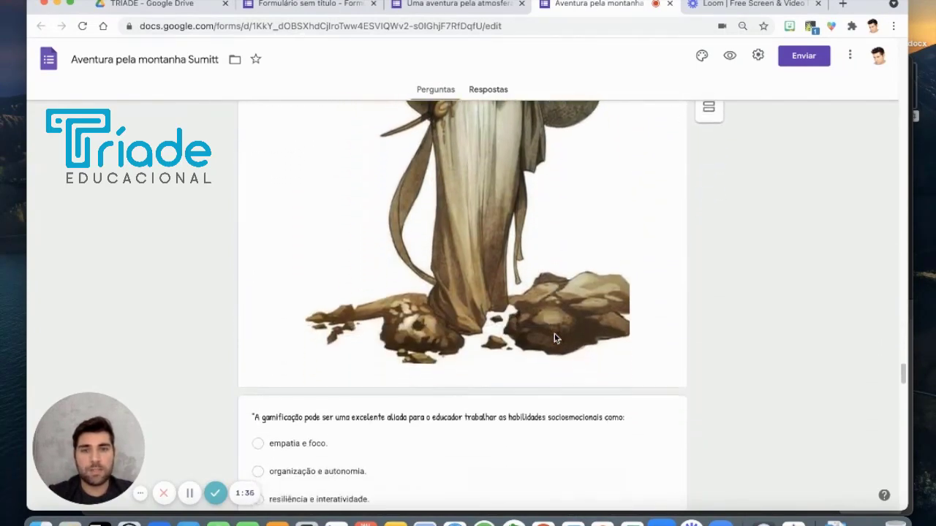
{"action": "scroll", "coordinate": [554, 338], "scroll_direction": "down", "scroll_amount": 11}
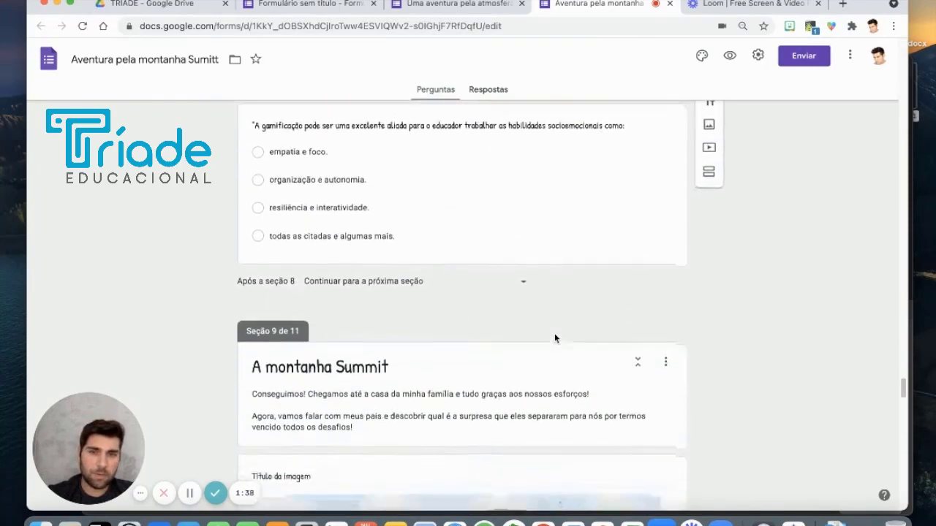
{"action": "scroll", "coordinate": [494, 360], "scroll_direction": "down", "scroll_amount": 2}
{"action": "scroll", "coordinate": [598, 316], "scroll_direction": "down", "scroll_amount": 5}
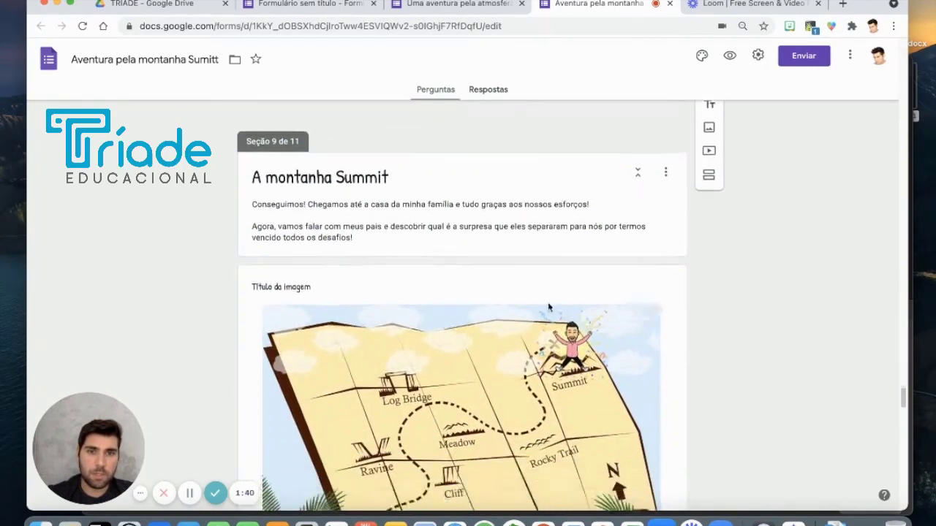
Step: Review "A família Summit" with its list of insignias, "Ground" badge and experience question, then the closing "Obrigado pela participação" section
{"action": "scroll", "coordinate": [596, 315], "scroll_direction": "down", "scroll_amount": 16}
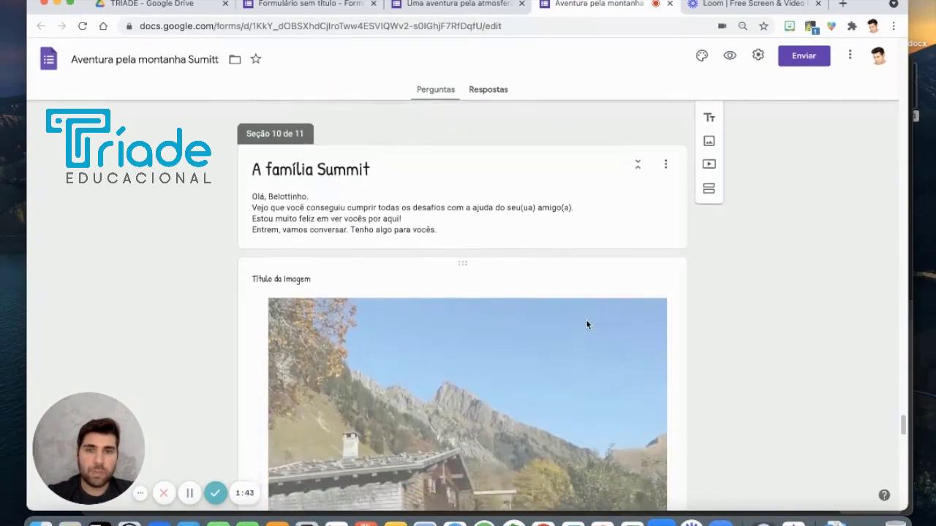
{"action": "scroll", "coordinate": [582, 323], "scroll_direction": "down", "scroll_amount": 9}
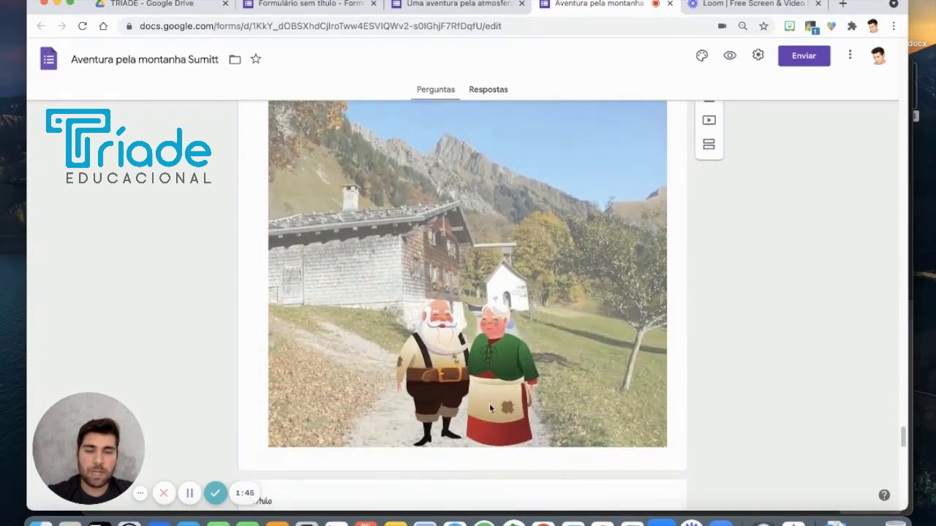
{"action": "scroll", "coordinate": [490, 404], "scroll_direction": "down", "scroll_amount": 3}
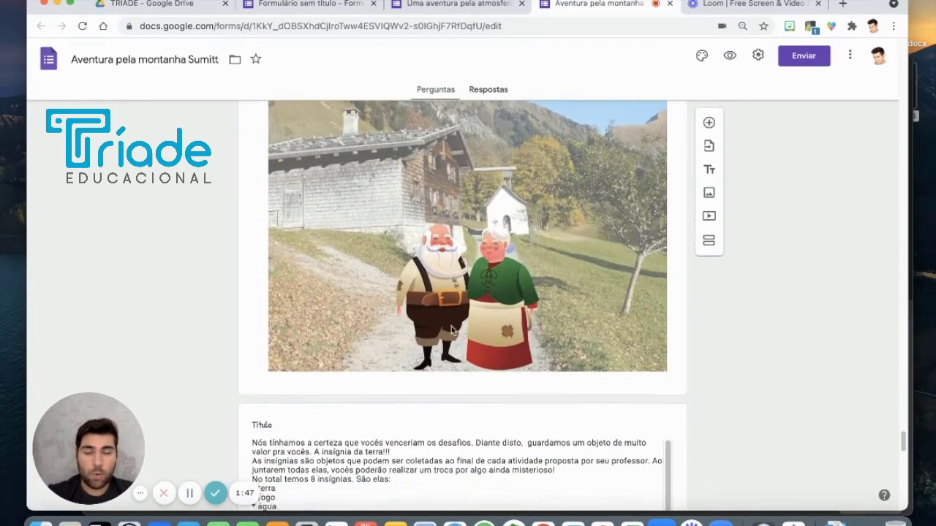
{"action": "scroll", "coordinate": [482, 333], "scroll_direction": "down", "scroll_amount": 5}
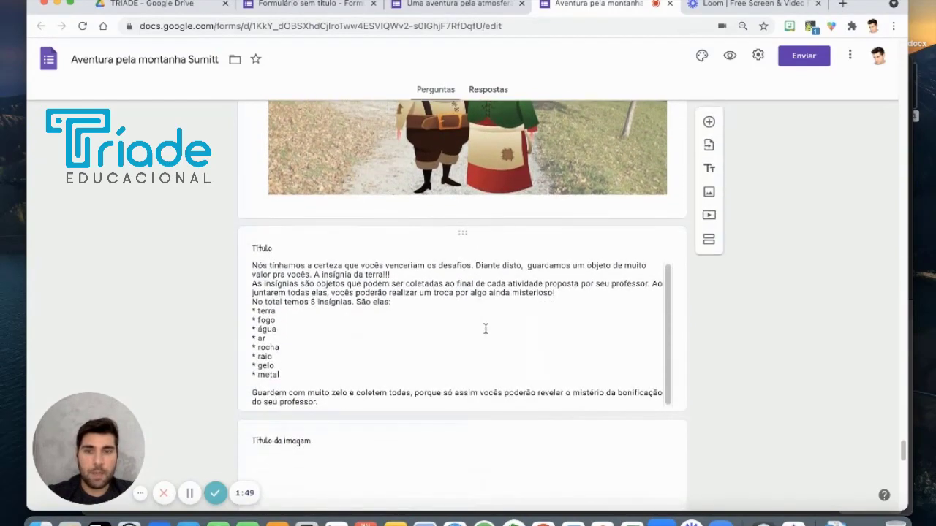
{"action": "scroll", "coordinate": [465, 372], "scroll_direction": "down", "scroll_amount": 8}
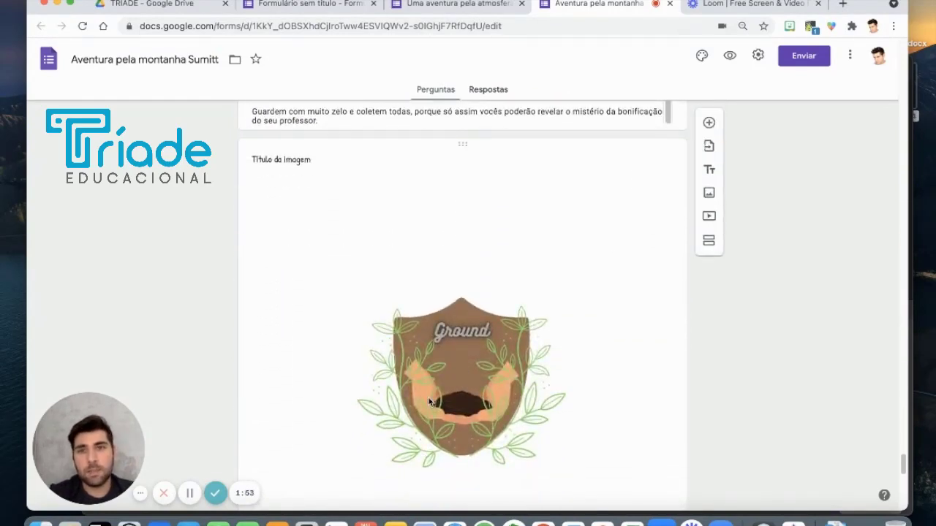
{"action": "scroll", "coordinate": [428, 398], "scroll_direction": "up", "scroll_amount": 5}
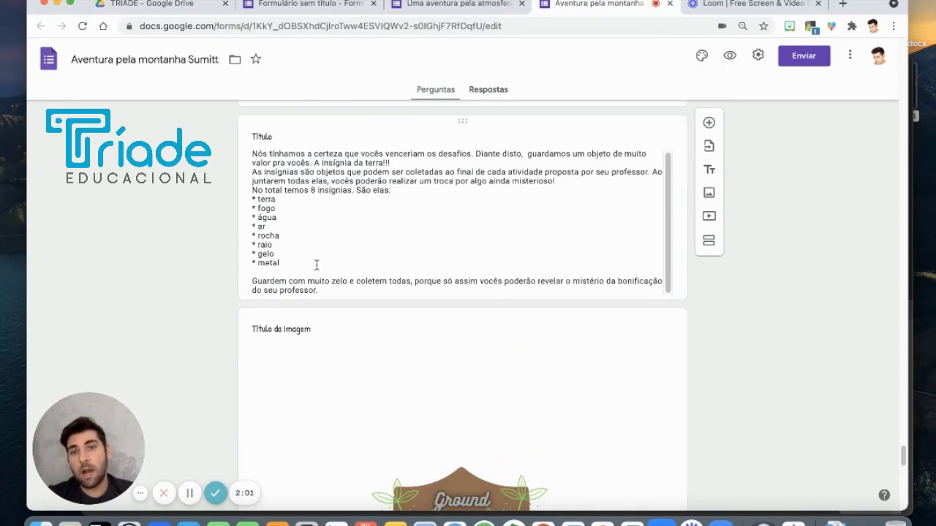
{"action": "scroll", "coordinate": [317, 264], "scroll_direction": "down", "scroll_amount": 1}
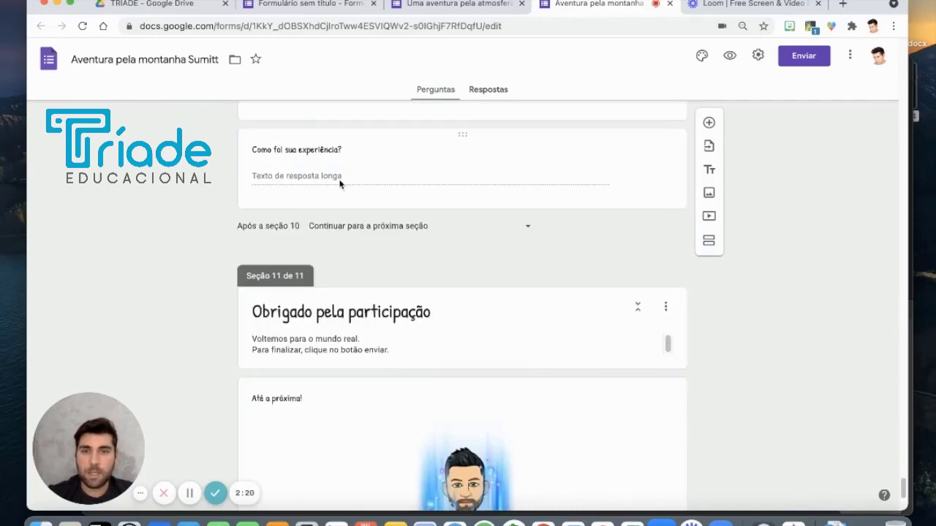
{"action": "scroll", "coordinate": [340, 183], "scroll_direction": "down", "scroll_amount": 5}
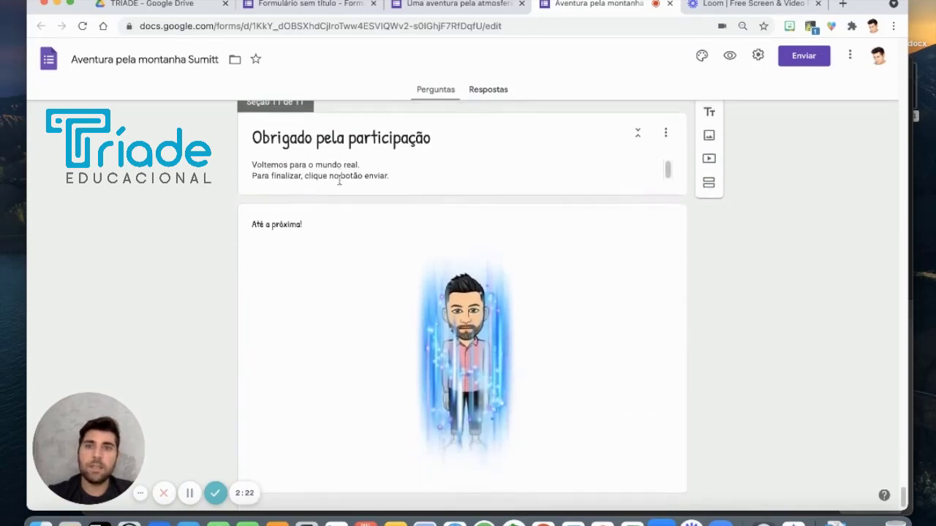
{"action": "scroll", "coordinate": [339, 182], "scroll_direction": "down", "scroll_amount": 1}
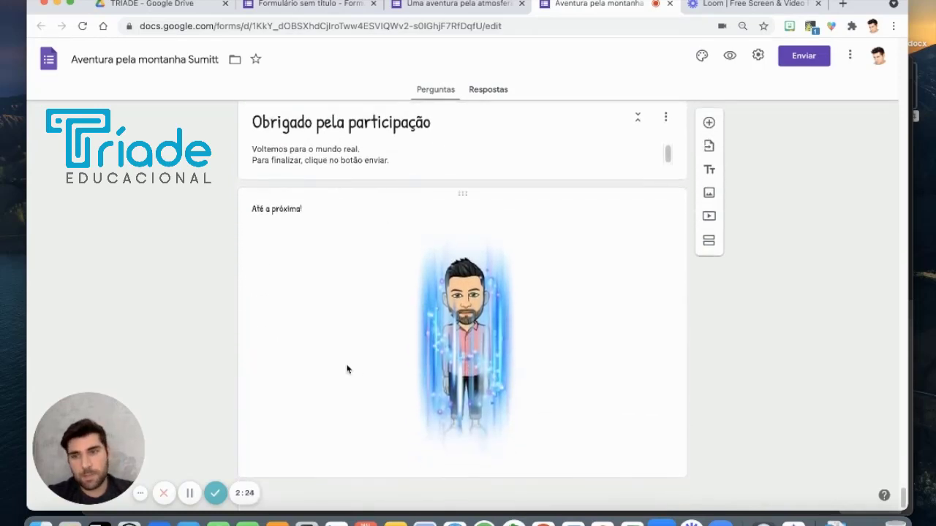